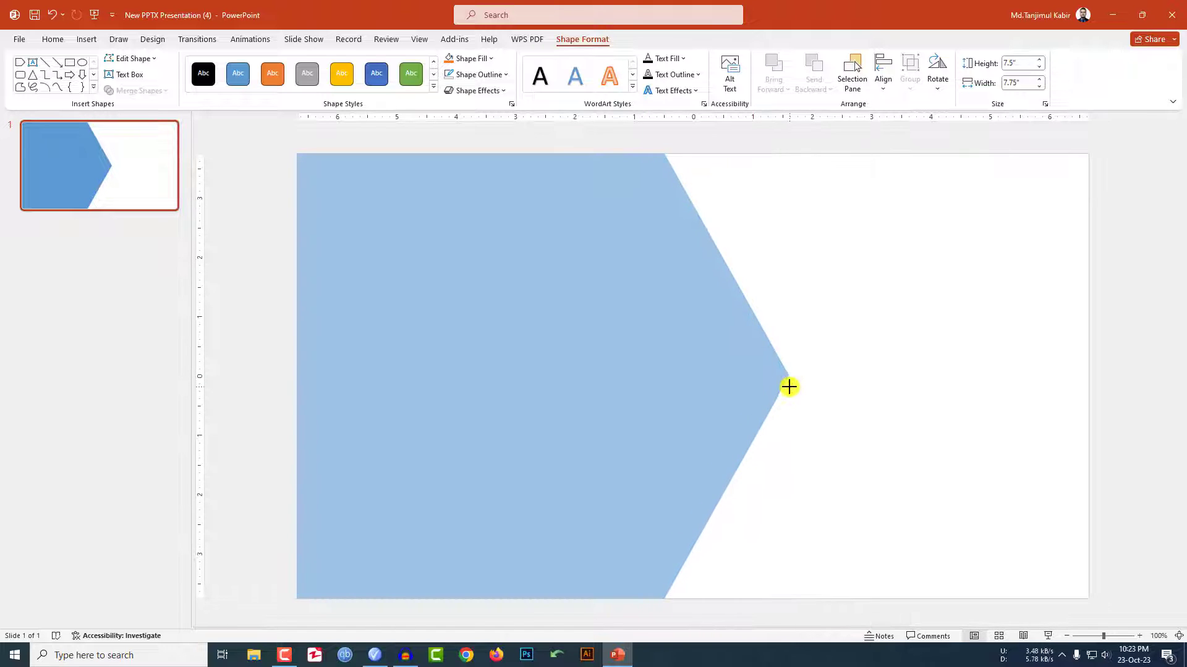
# Finish reshaping the blue pentagon arrow so its point sits at mid-height
pyautogui.click(843, 376)
# Duplicate the blue arrow, fill the copy green, and send it behind the original
pyautogui.click(643, 306)
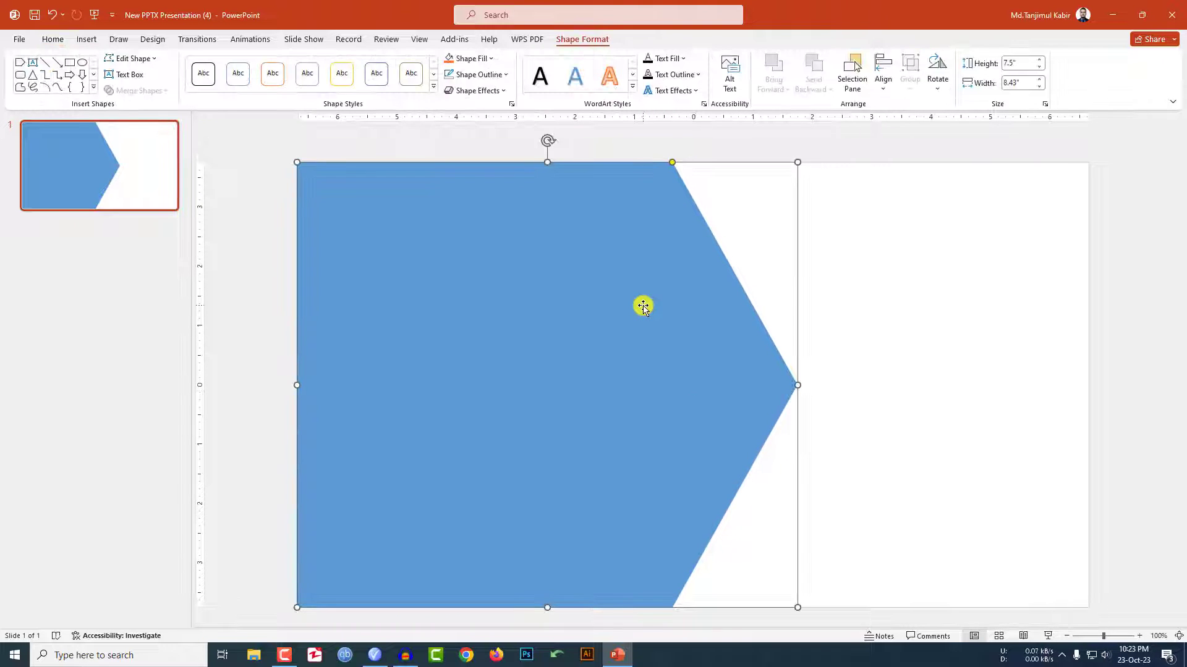
pyautogui.hotkey('ctrl', 'd')
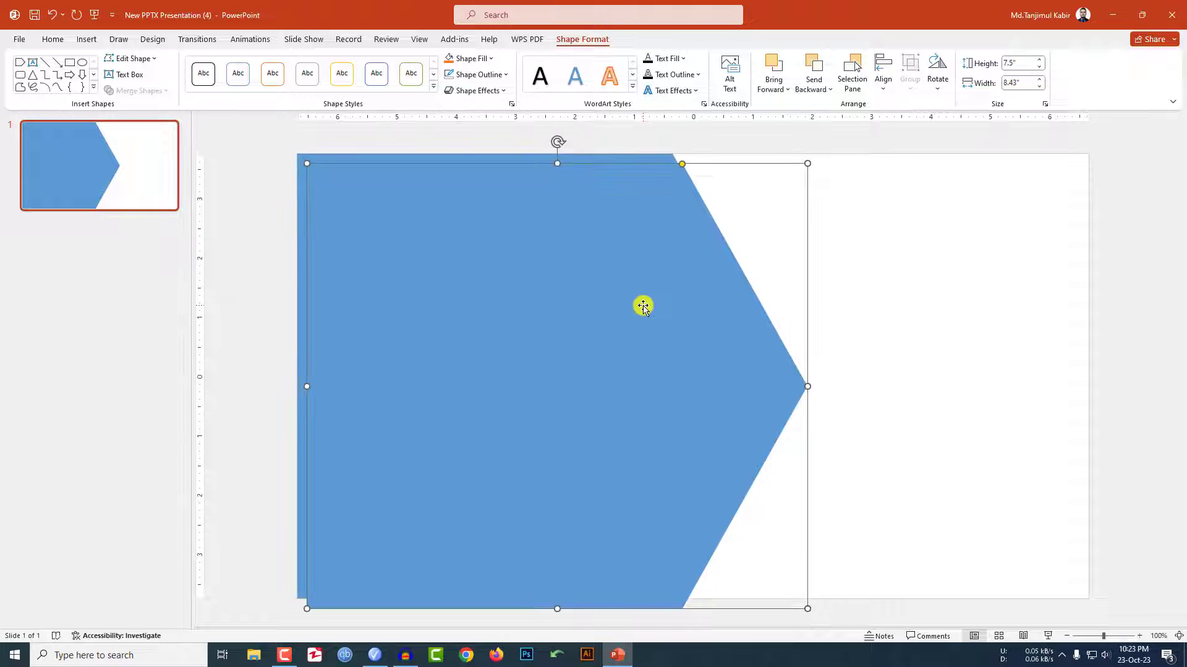
pyautogui.click(482, 62)
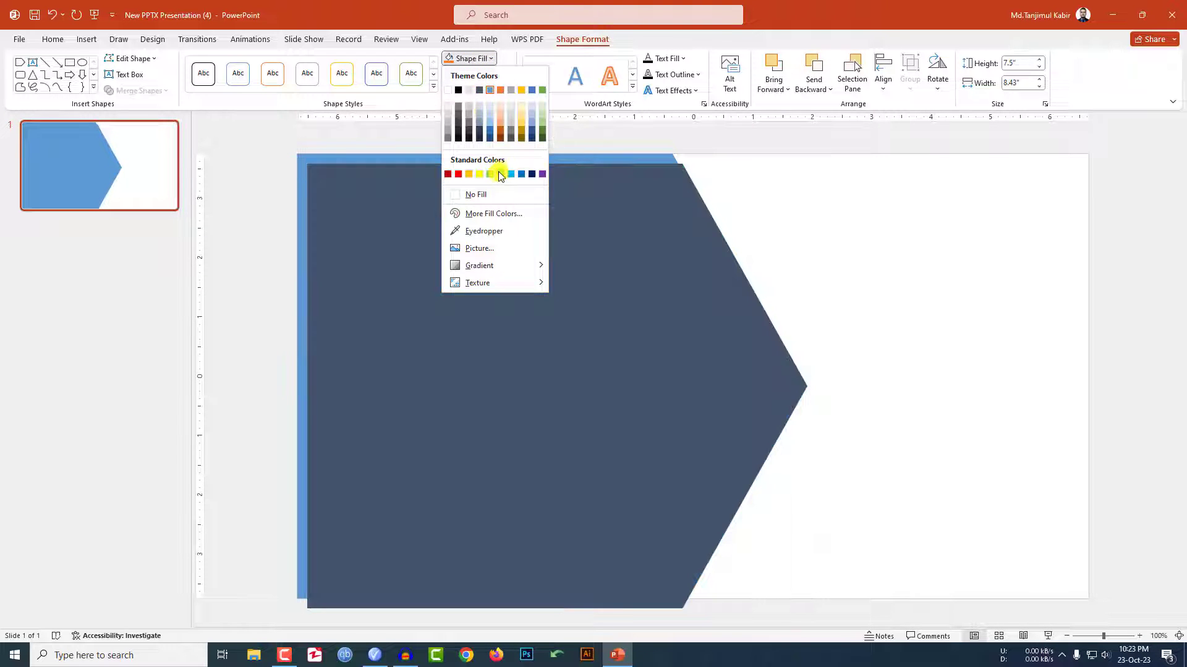
pyautogui.click(497, 176)
pyautogui.press('Up')
pyautogui.press('Up')
pyautogui.press('Up')
pyautogui.press('Up')
pyautogui.press('Up')
pyautogui.press('Up')
pyautogui.press('Up')
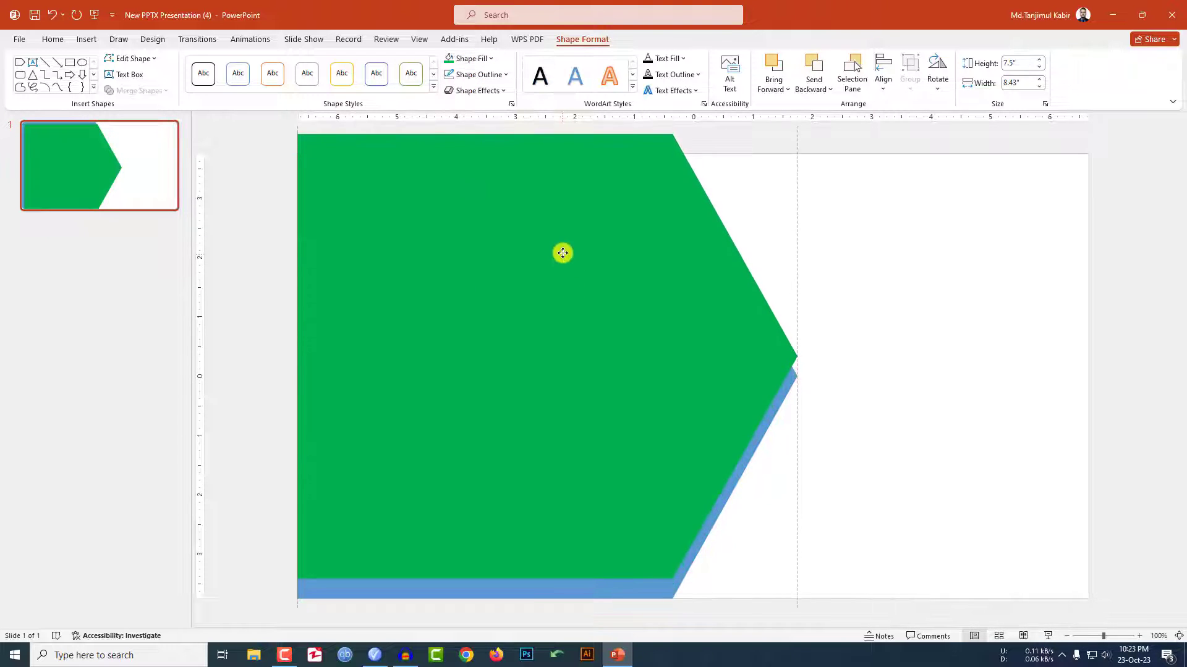
pyautogui.moveTo(571, 249); pyautogui.dragTo(553, 257)
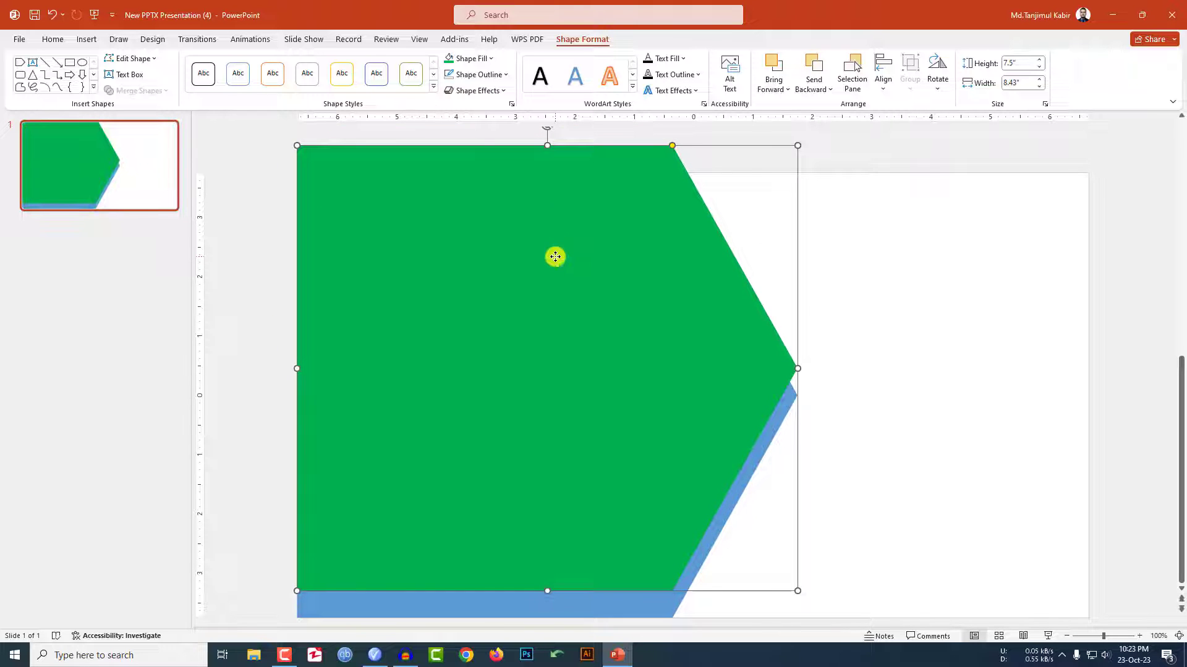
pyautogui.rightClick(556, 257)
pyautogui.click(594, 435)
# Center the green copy vertically behind the blue arrow and send it to the very back
pyautogui.click(861, 331)
pyautogui.doubleClick(764, 300)
pyautogui.moveTo(761, 300); pyautogui.dragTo(726, 361)
pyautogui.rightClick(673, 376)
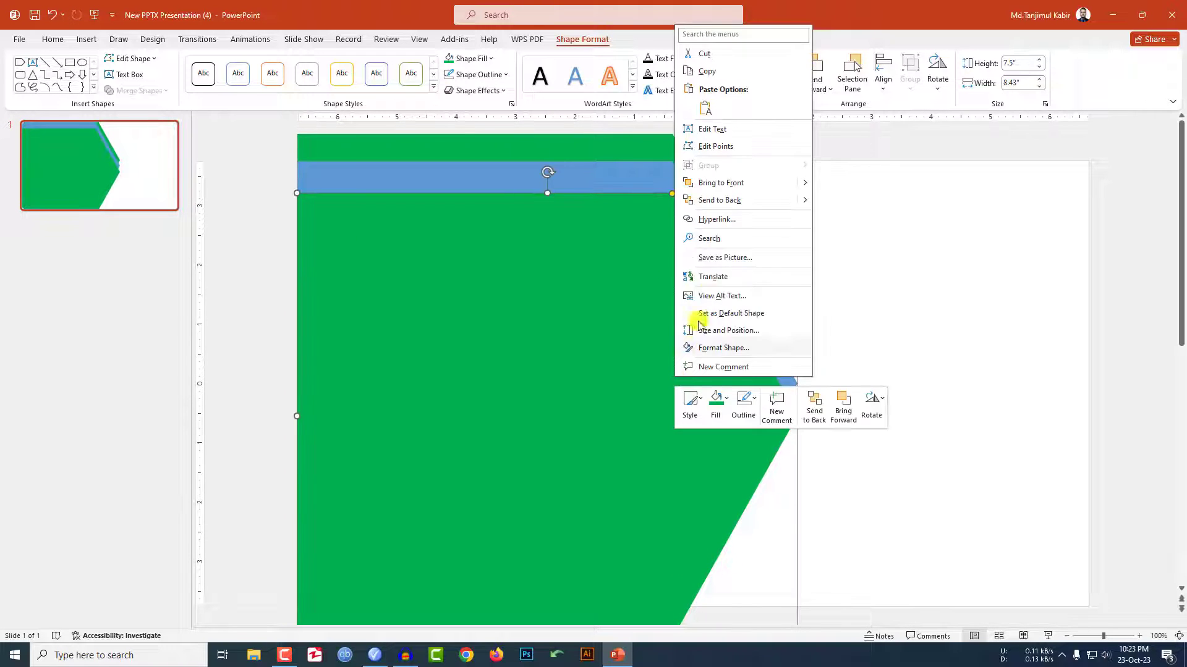
pyautogui.click(717, 200)
pyautogui.click(893, 381)
pyautogui.click(656, 369)
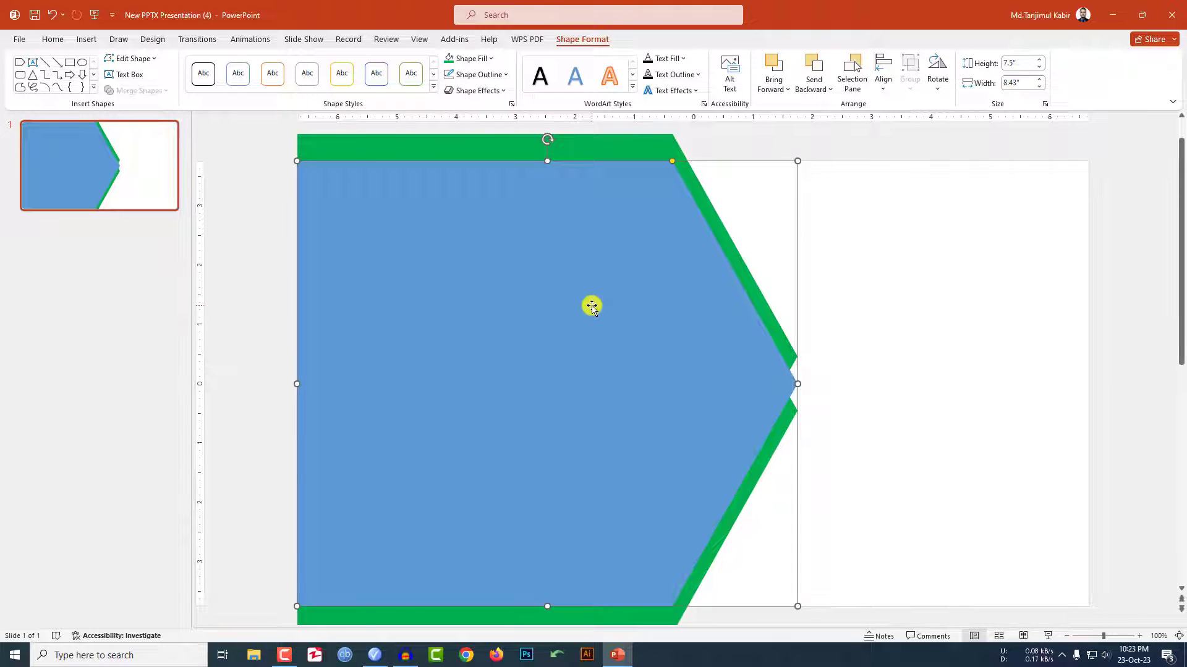
# Shift the front arrow slightly left and fill it orange
pyautogui.moveTo(686, 349); pyautogui.dragTo(659, 341)
pyautogui.click(493, 60)
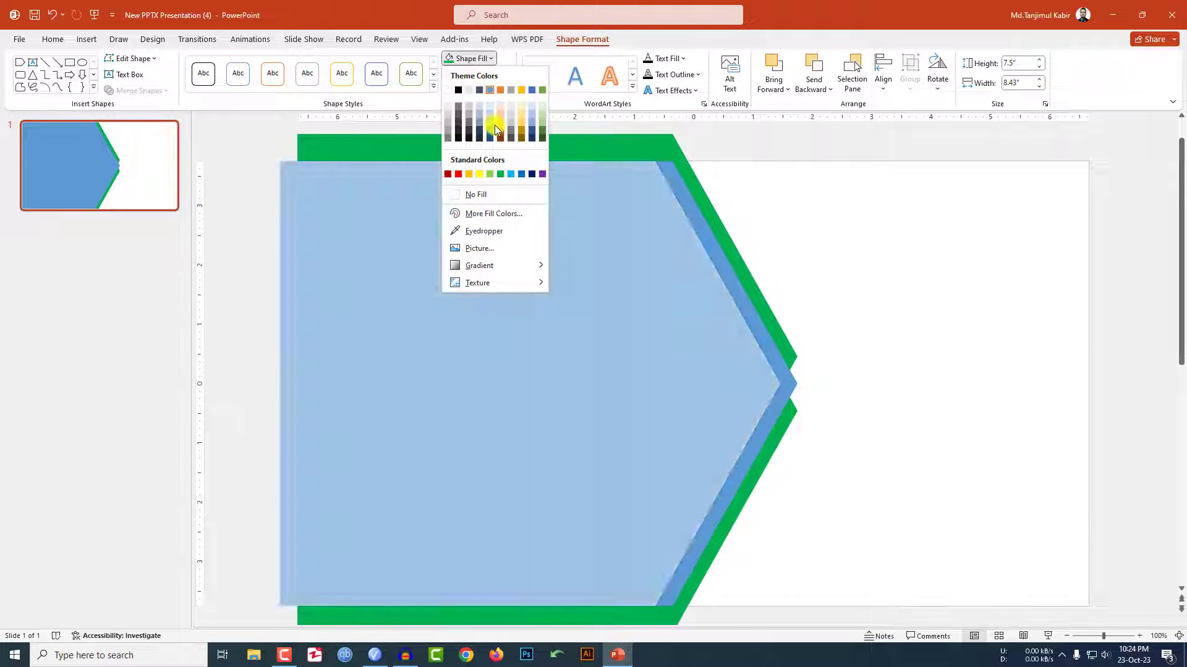
pyautogui.click(499, 128)
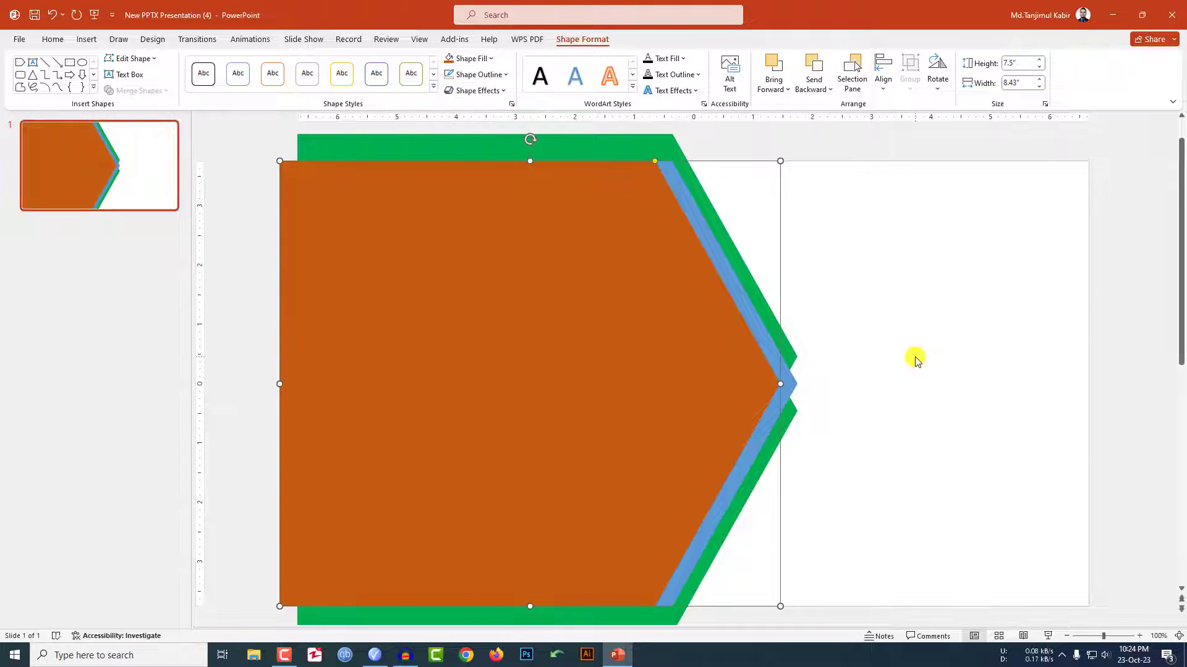
# Apply the Preset 3 bevel effect to all three arrows
pyautogui.click(782, 339)
pyautogui.keyDown('shift'); pyautogui.click(782, 426); pyautogui.keyUp('shift')
pyautogui.keyDown('shift'); pyautogui.click(693, 416); pyautogui.keyUp('shift')
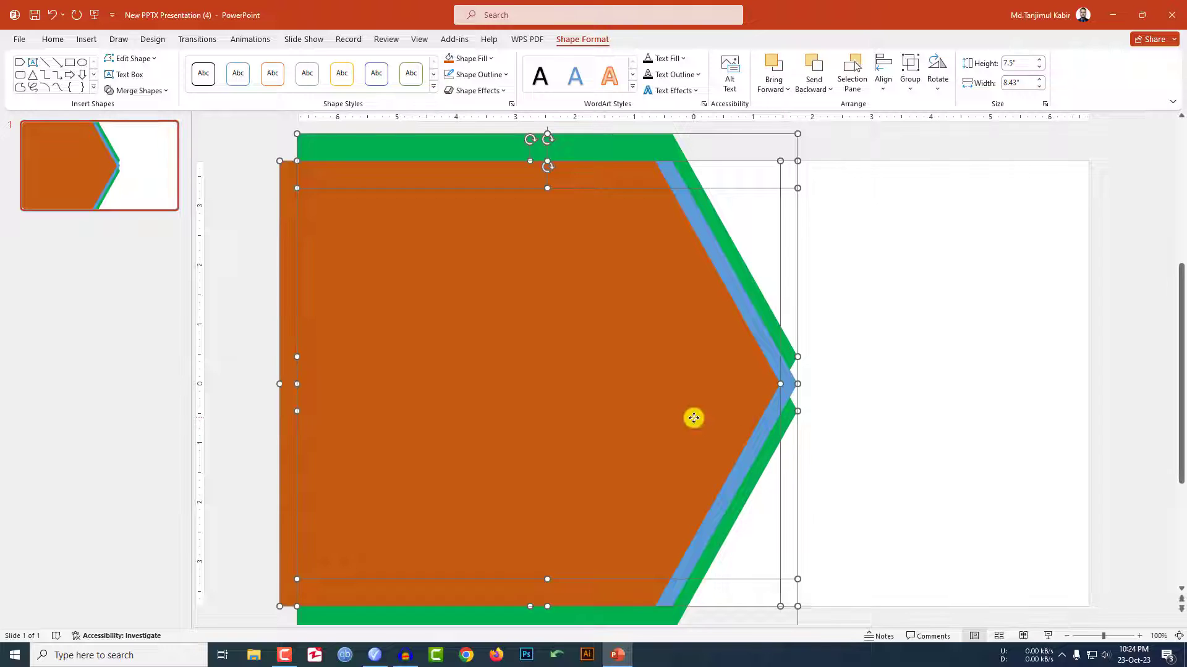
pyautogui.click(497, 91)
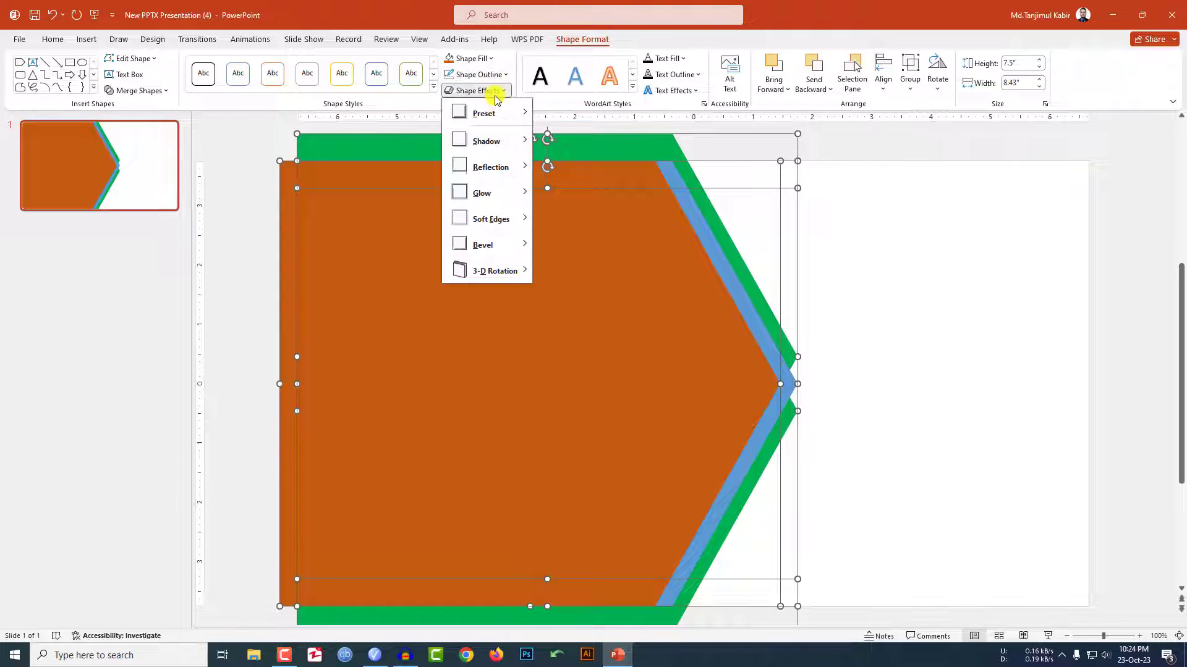
pyautogui.moveTo(495, 111)
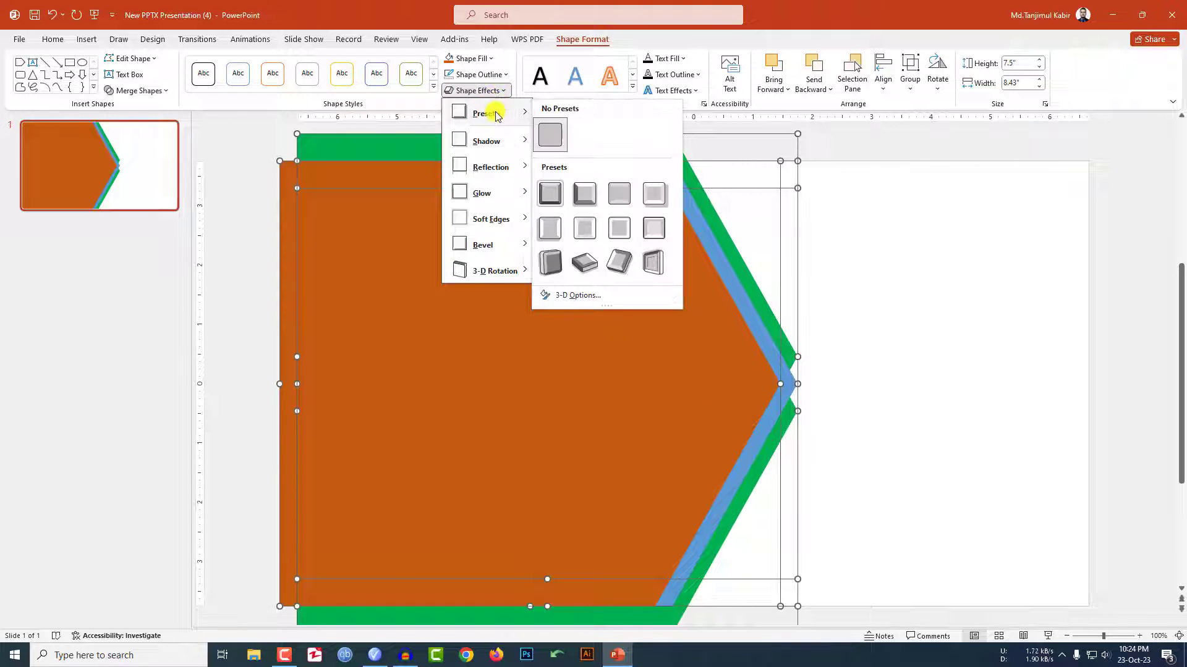
pyautogui.click(622, 200)
pyautogui.click(548, 321)
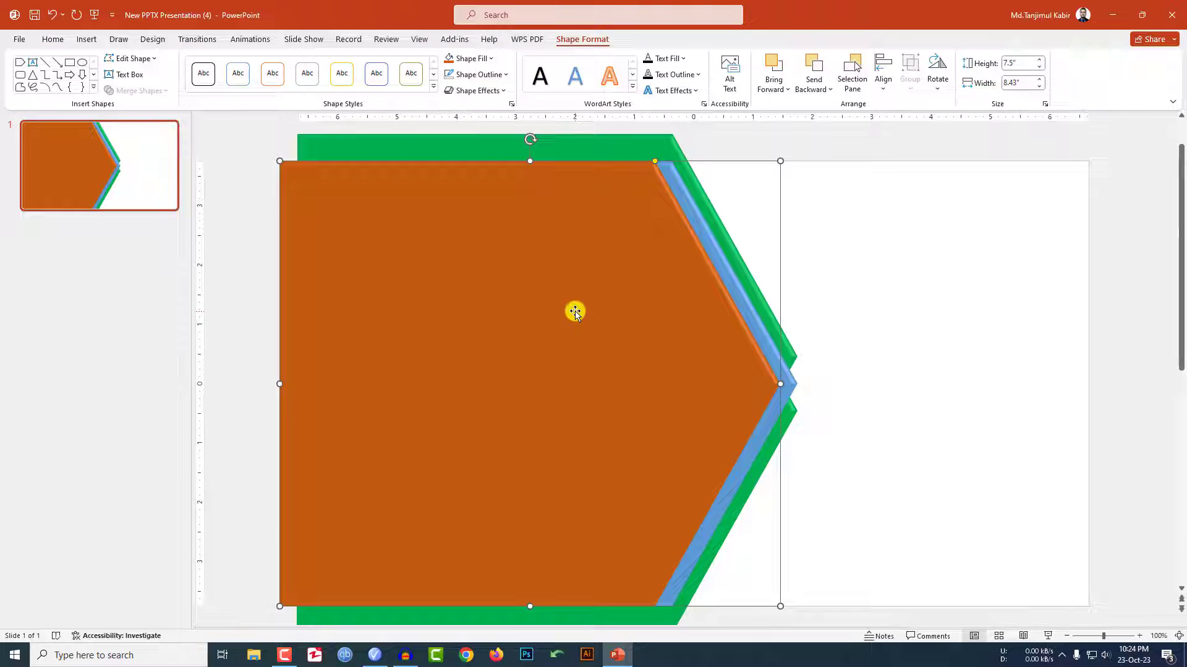
pyautogui.rightClick(503, 257)
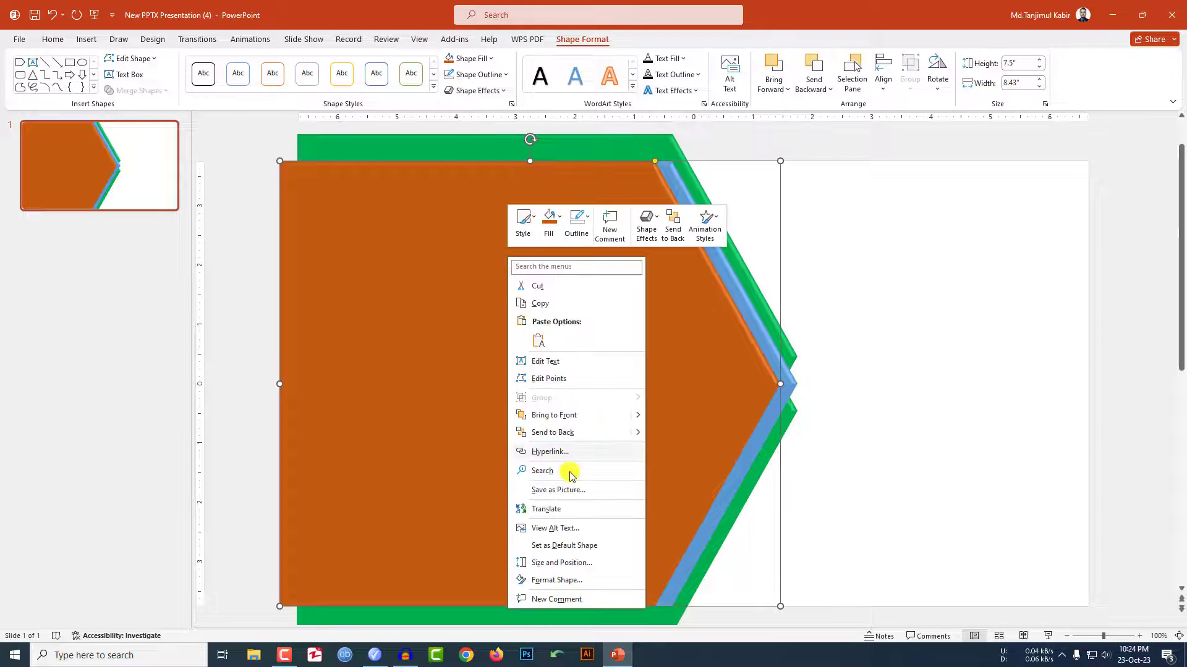
# Fill the front arrow with the INDIA landscape photo via Format Shape picture fill
pyautogui.click(556, 580)
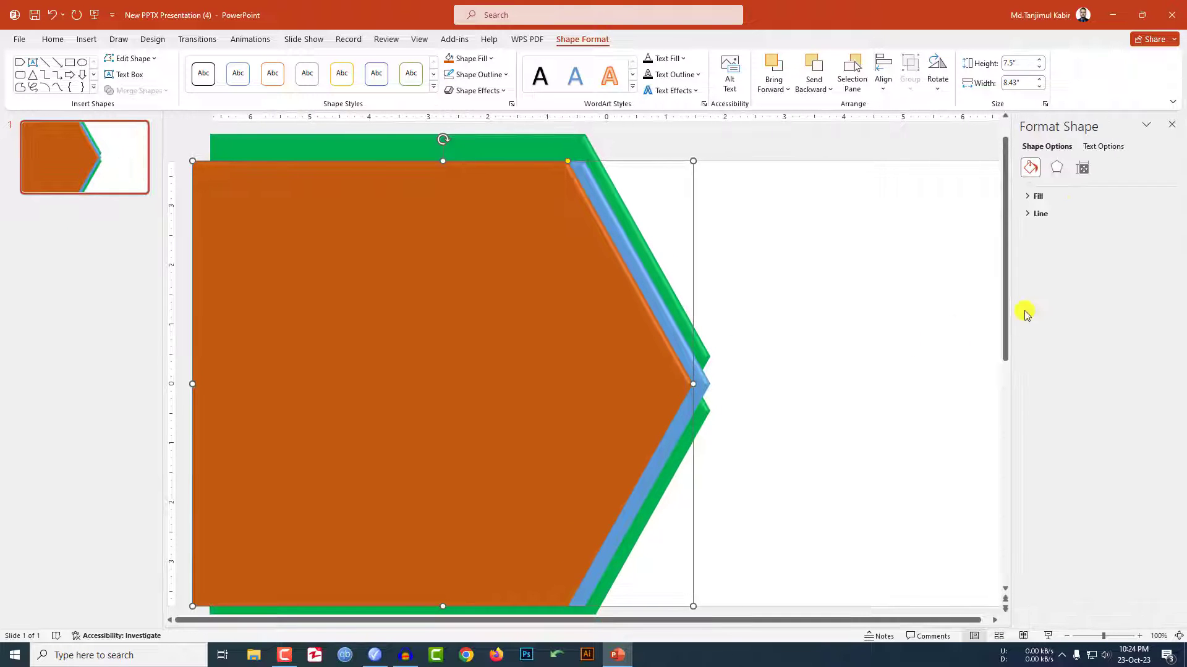
pyautogui.click(1068, 198)
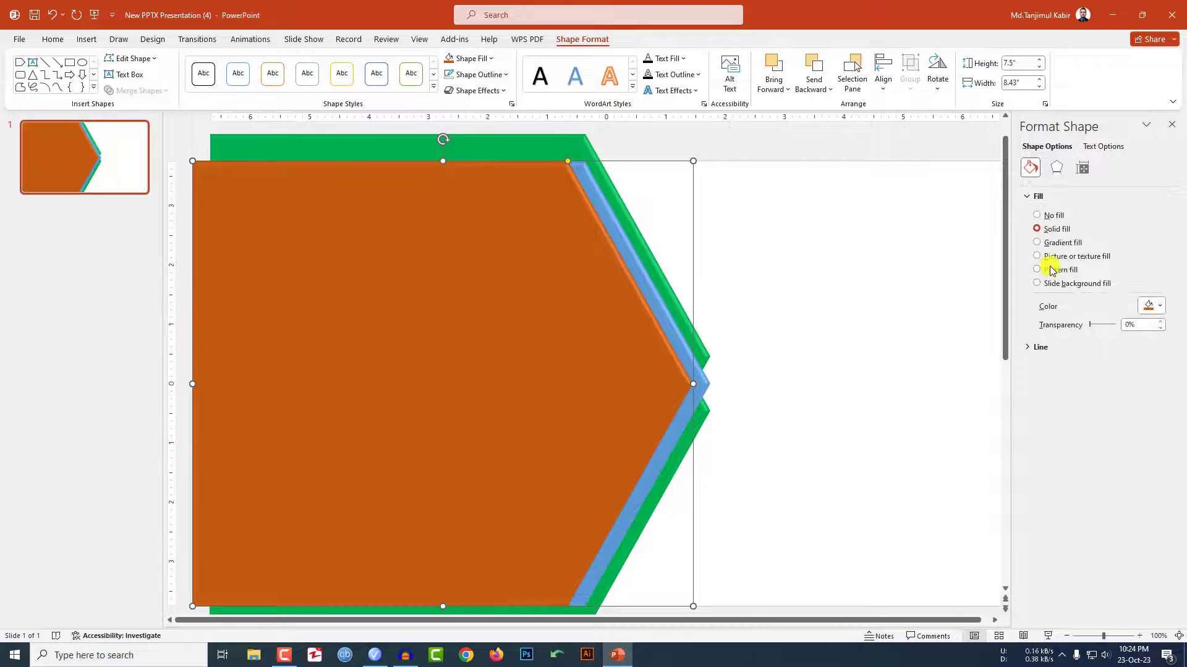
pyautogui.click(1056, 318)
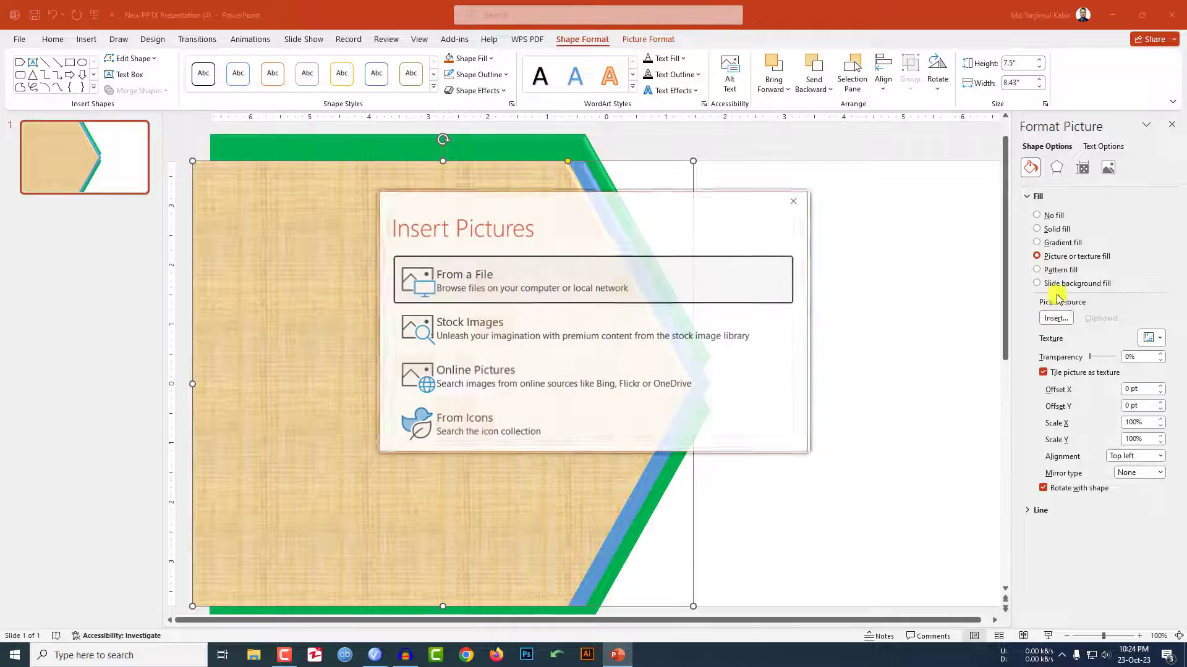
pyautogui.click(556, 290)
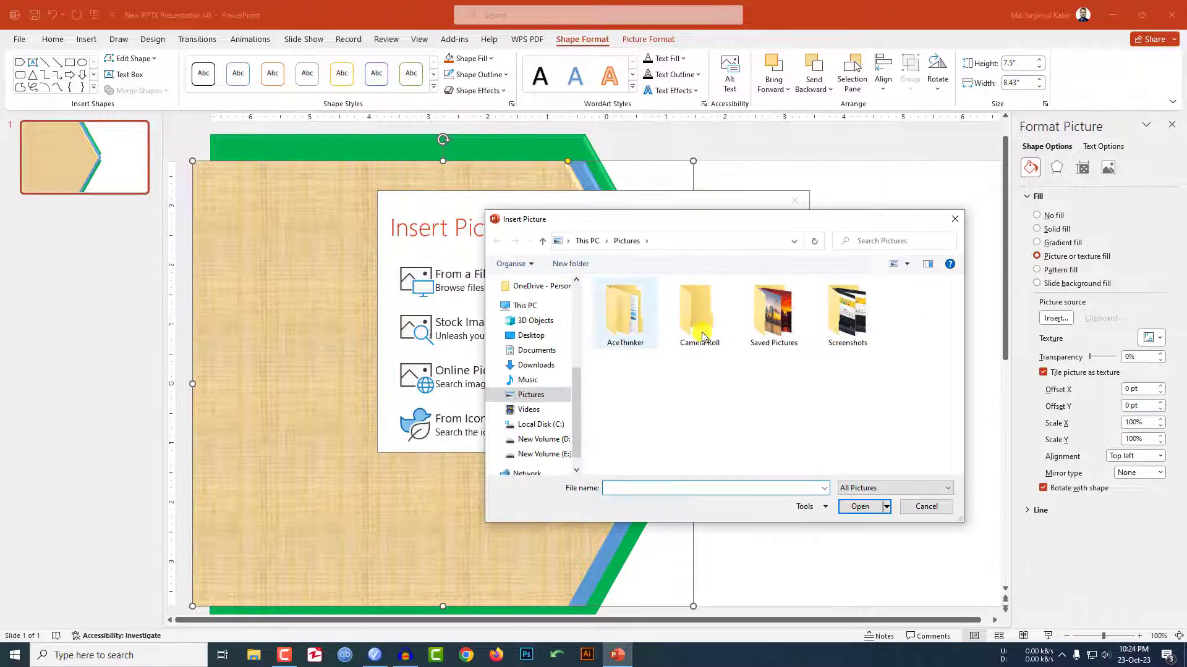
pyautogui.click(699, 318)
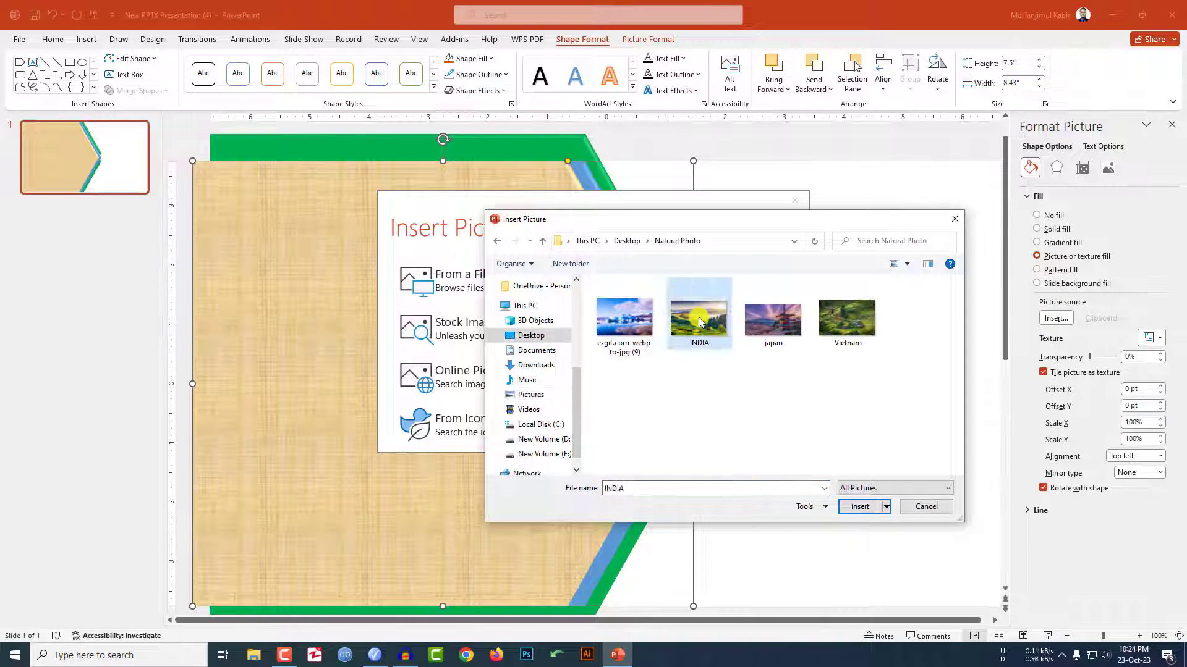
pyautogui.click(855, 508)
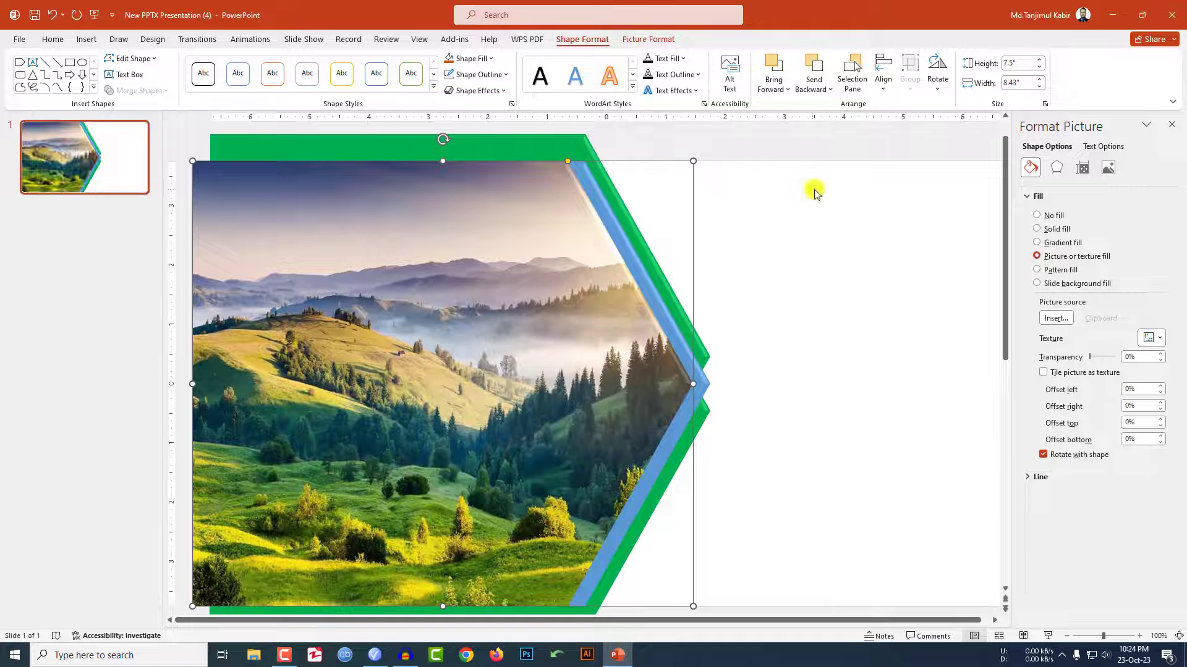
# Crop the photo to Fill the arrow and slide it left to frame the hills
pyautogui.click(654, 39)
pyautogui.click(1040, 90)
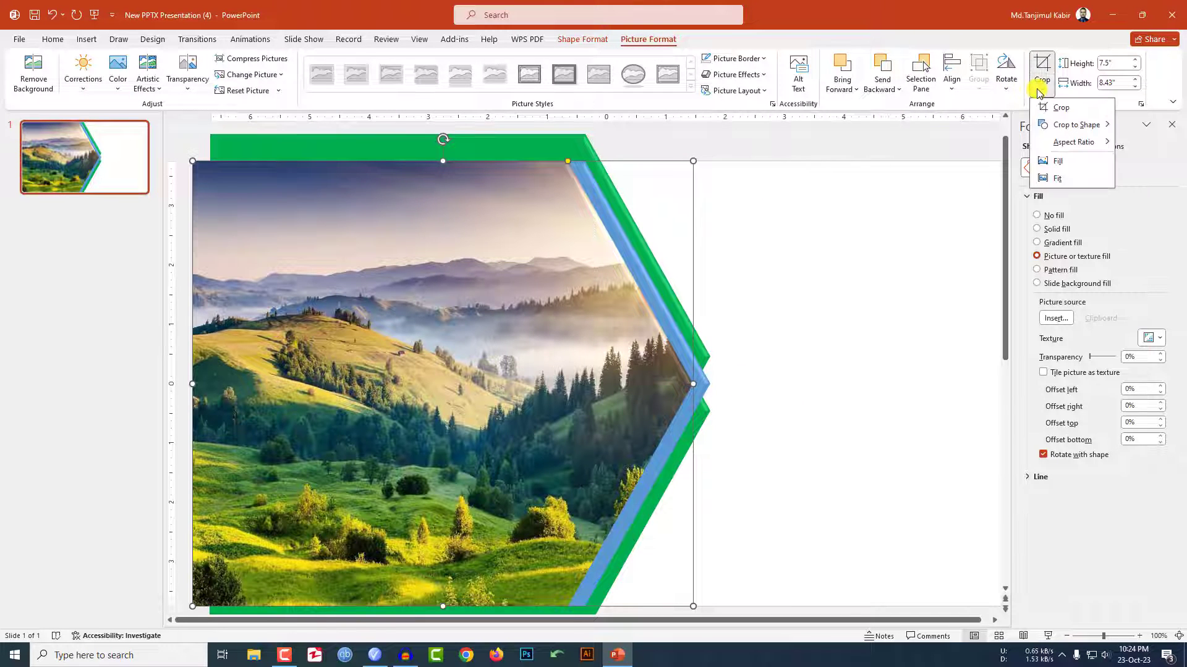
pyautogui.click(1056, 159)
pyautogui.moveTo(593, 359); pyautogui.dragTo(553, 358)
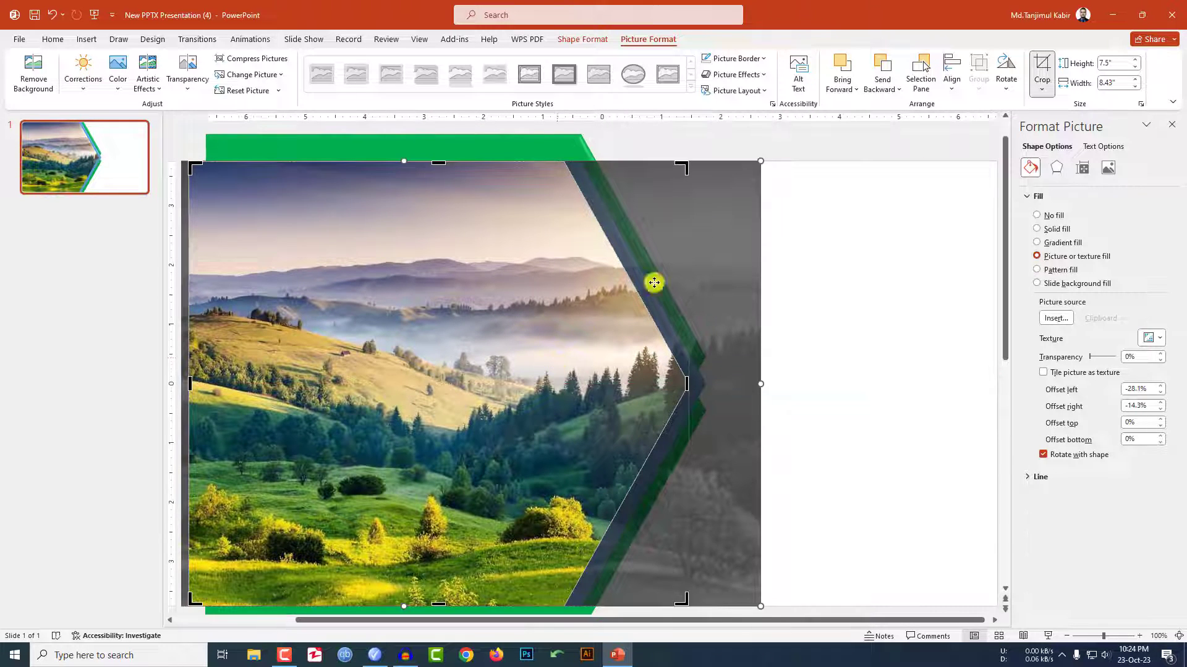
pyautogui.click(775, 141)
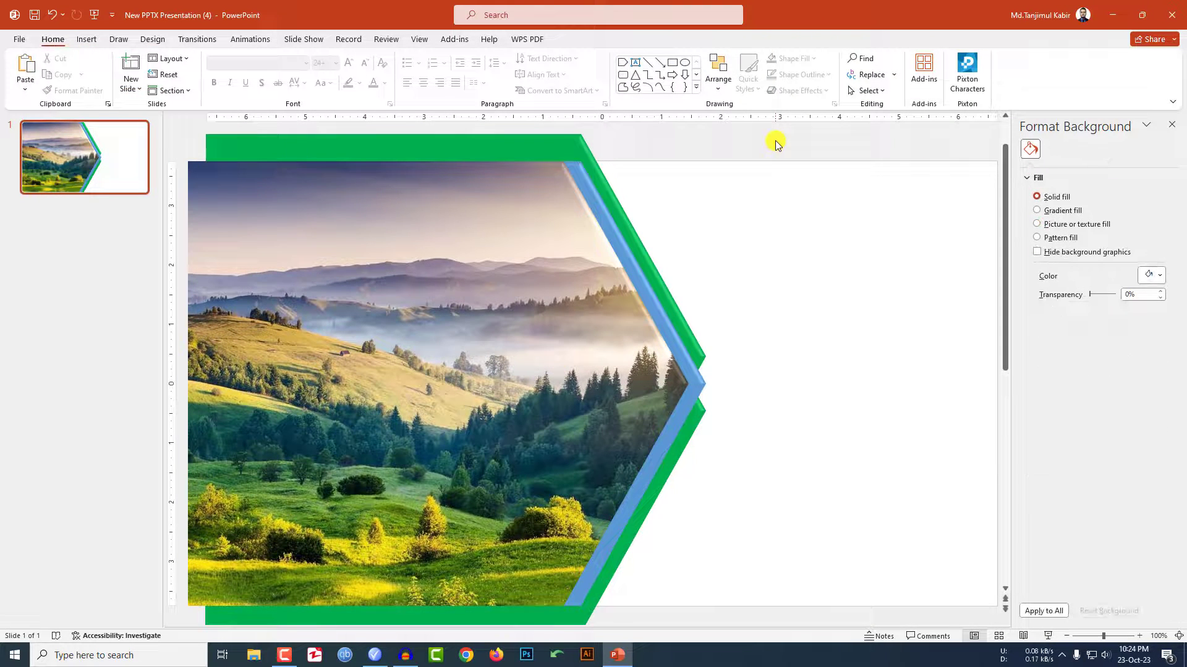
# Recolour the arrow's inner border Orange Darker 25%
pyautogui.click(697, 381)
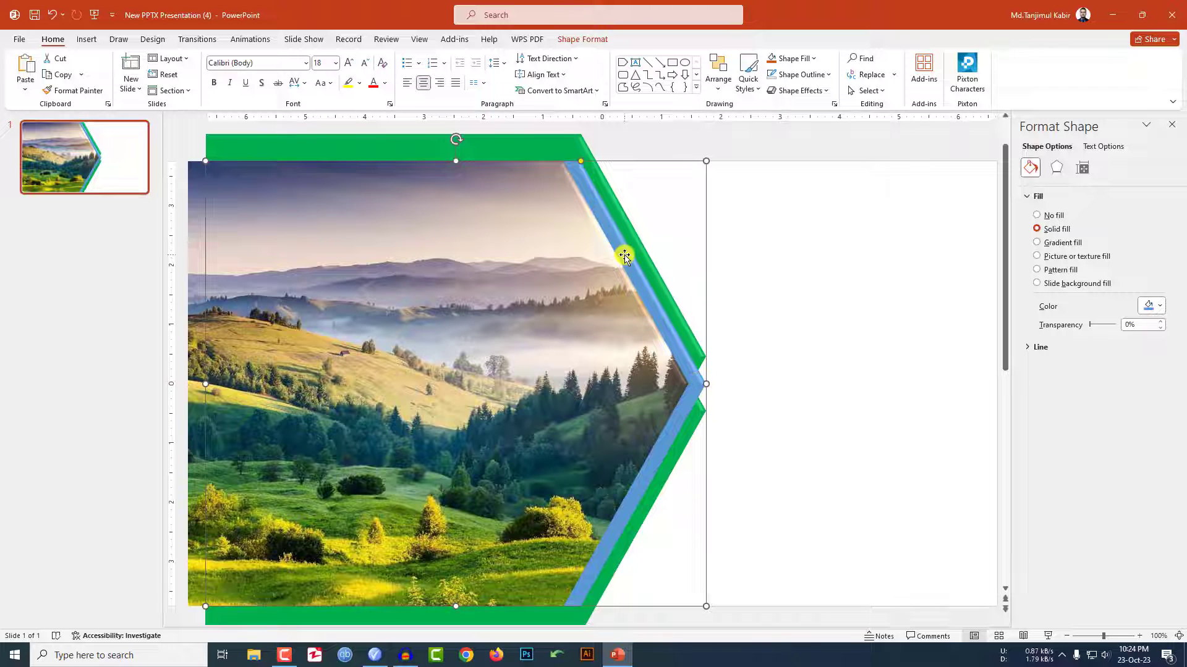
pyautogui.click(581, 39)
pyautogui.click(472, 58)
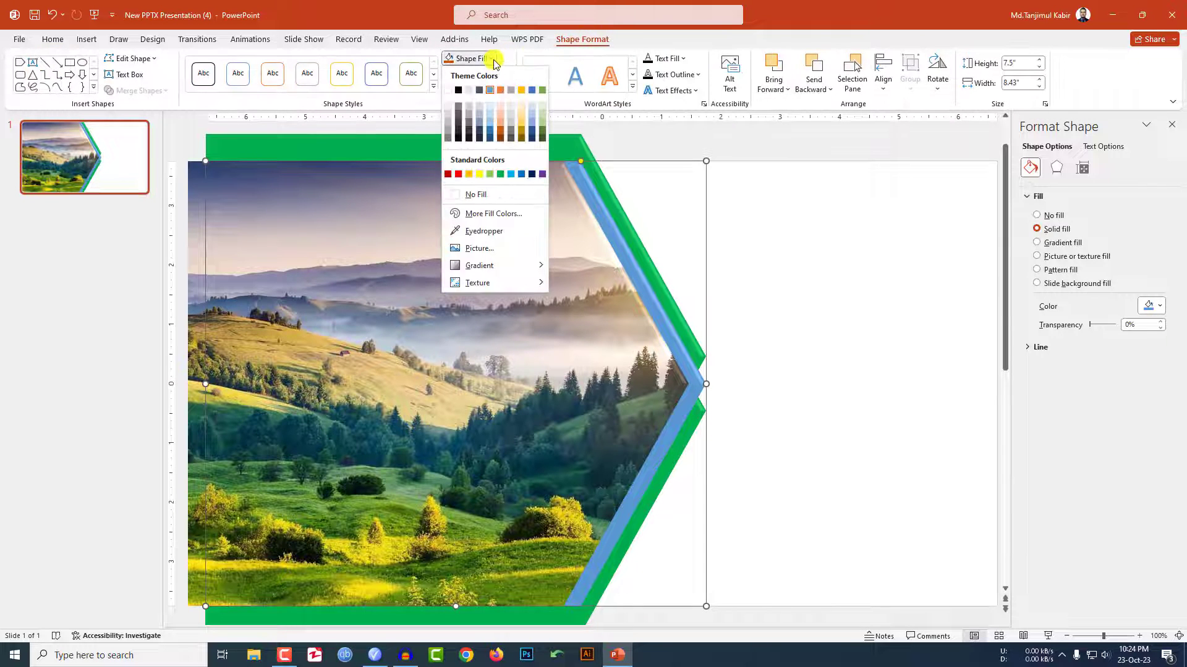
pyautogui.click(500, 131)
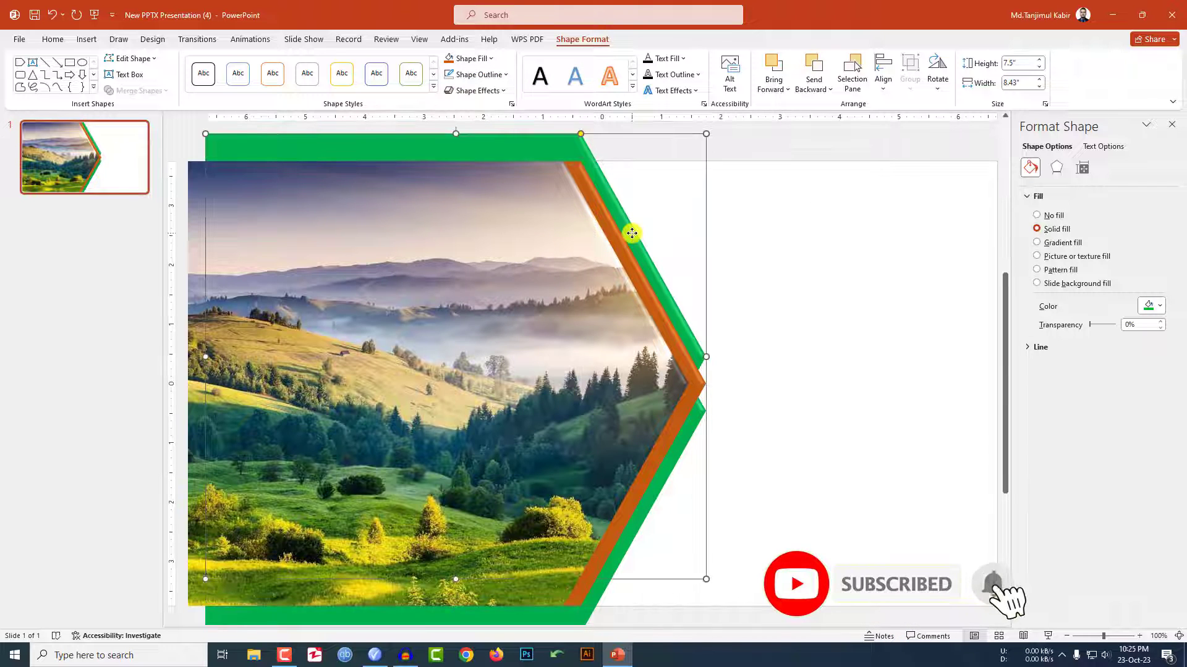
# Recolour the outer back border purple
pyautogui.keyDown('shift'); pyautogui.click(682, 421); pyautogui.keyUp('shift')
pyautogui.click(470, 58)
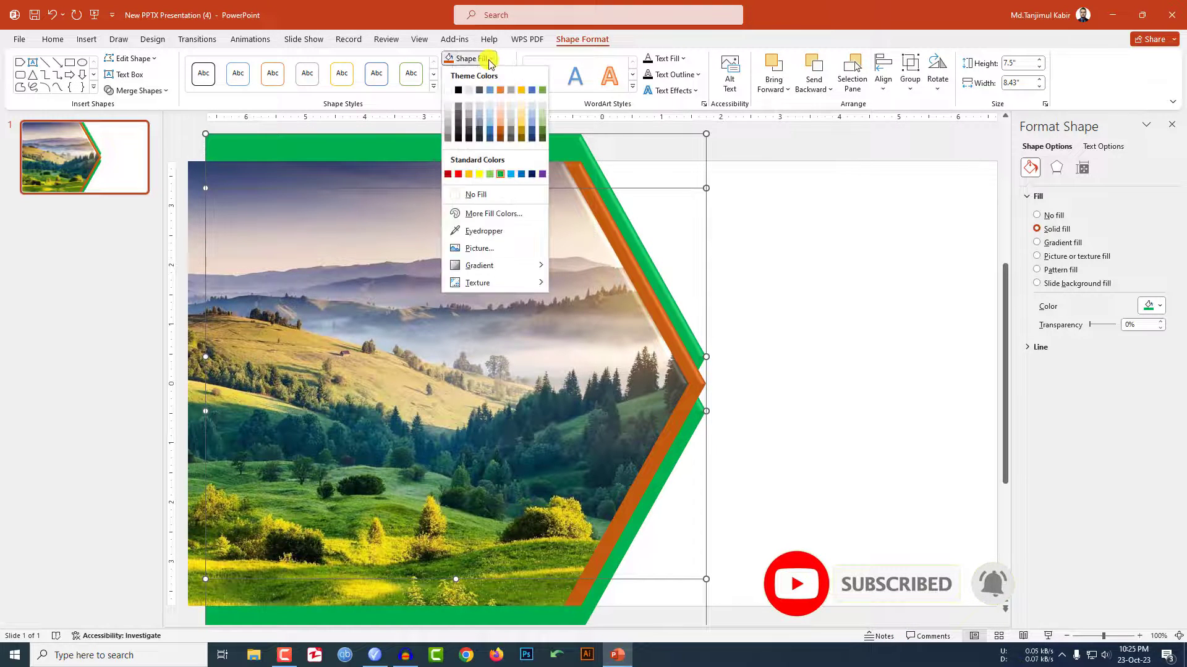
pyautogui.click(542, 174)
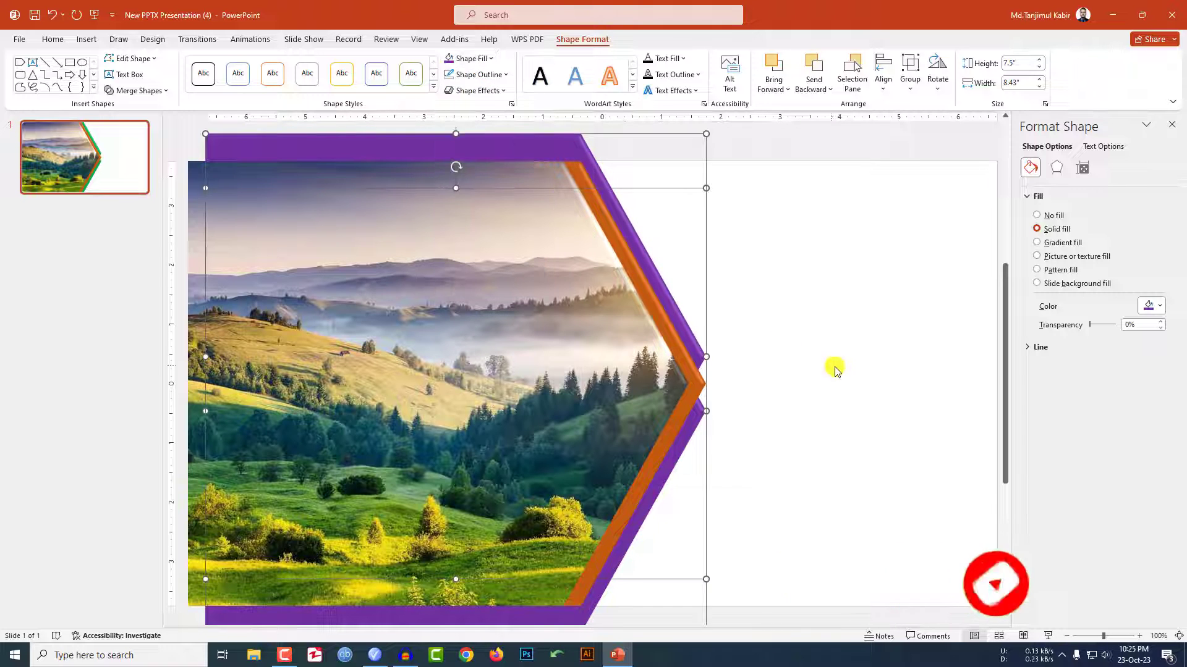
pyautogui.click(834, 365)
pyautogui.click(86, 39)
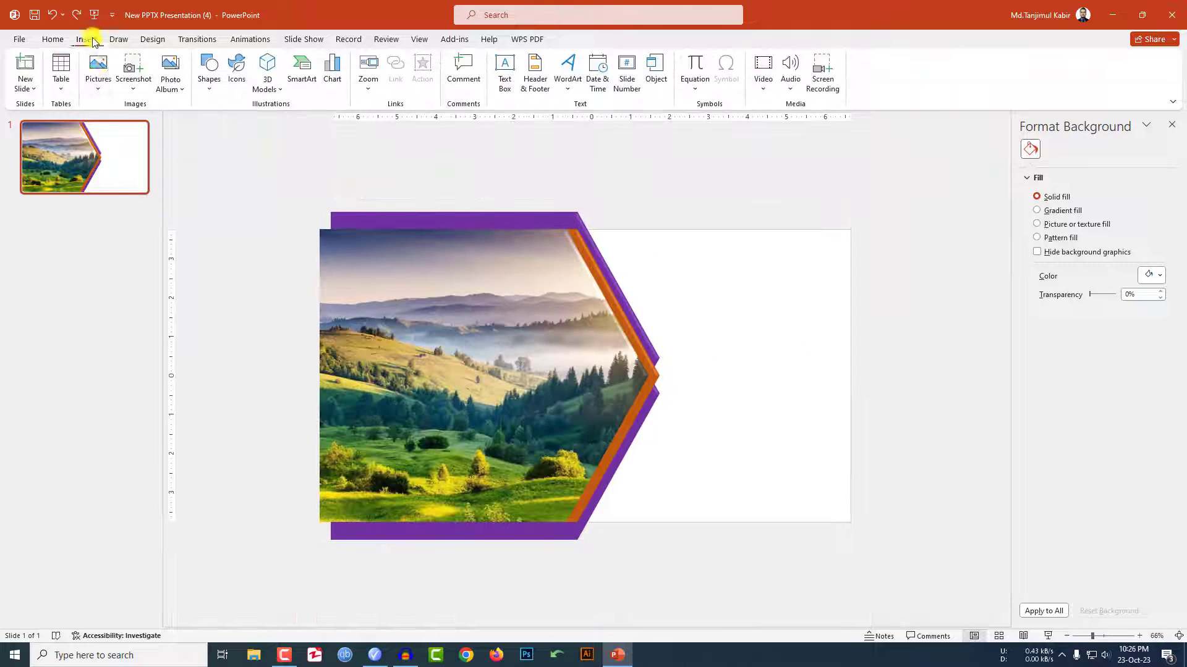
# Add a text box right of the photo reading NATURE in dark blue
pyautogui.click(209, 93)
pyautogui.click(231, 127)
pyautogui.moveTo(691, 264); pyautogui.dragTo(814, 312)
pyautogui.write('NATURE')
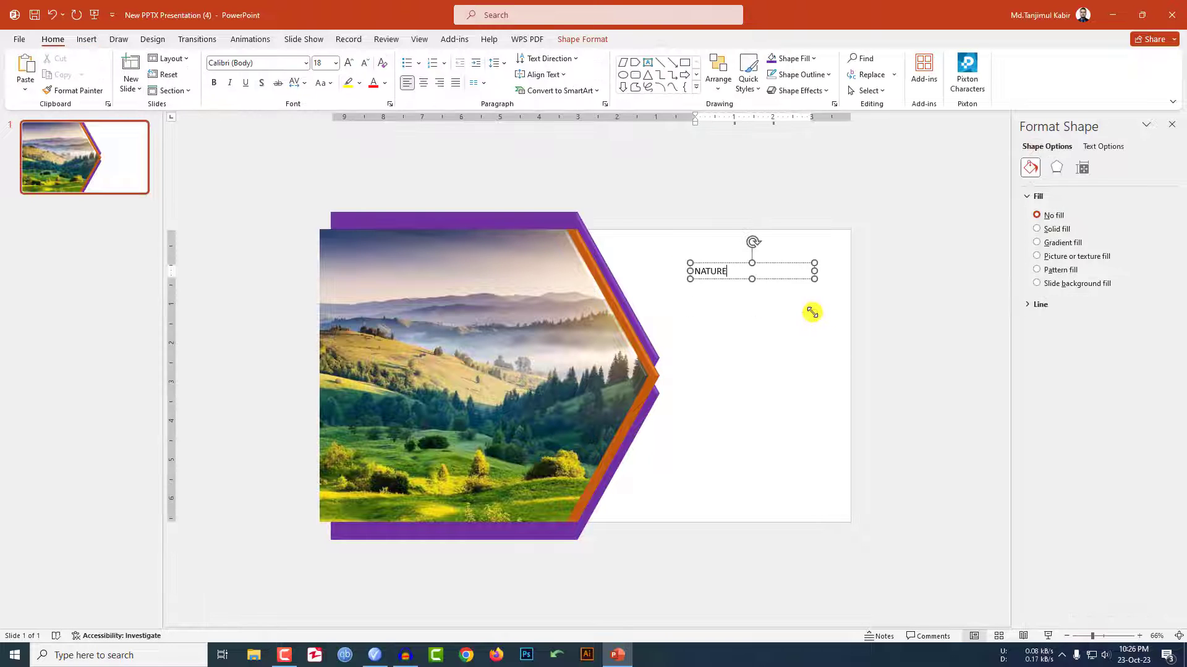
pyautogui.click(384, 83)
pyautogui.click(418, 169)
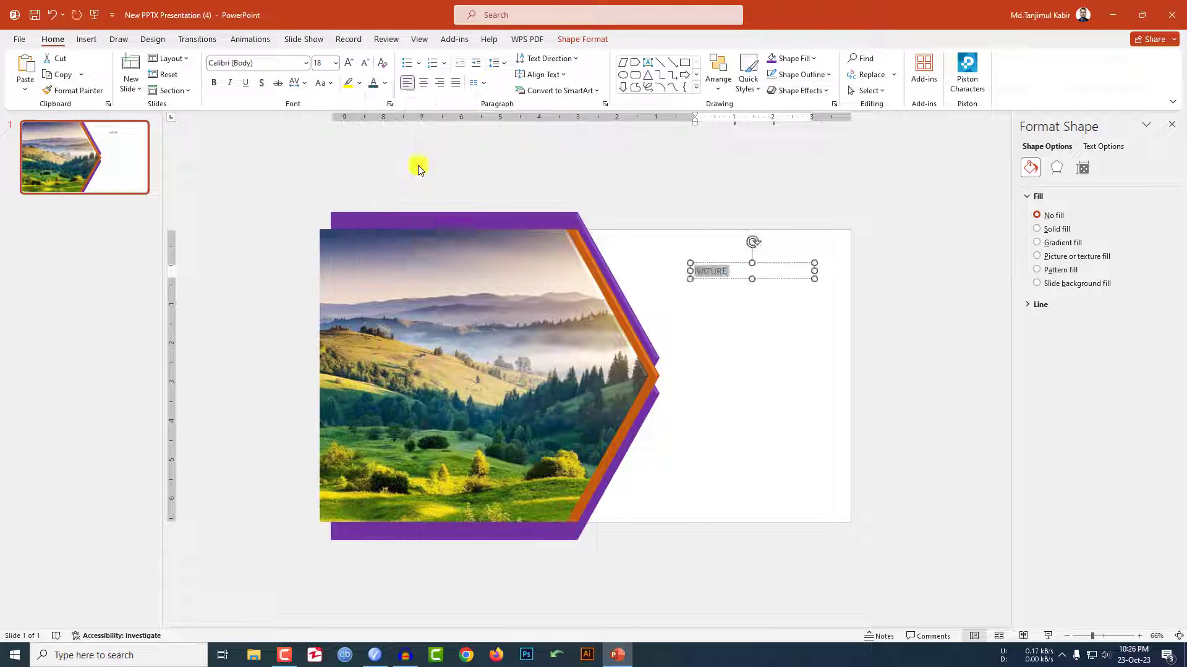
# Set NATURE to LEMON MILK font, Very Loose spacing, and enlarge it to 40 pt
pyautogui.click(276, 68)
pyautogui.write('Lato')
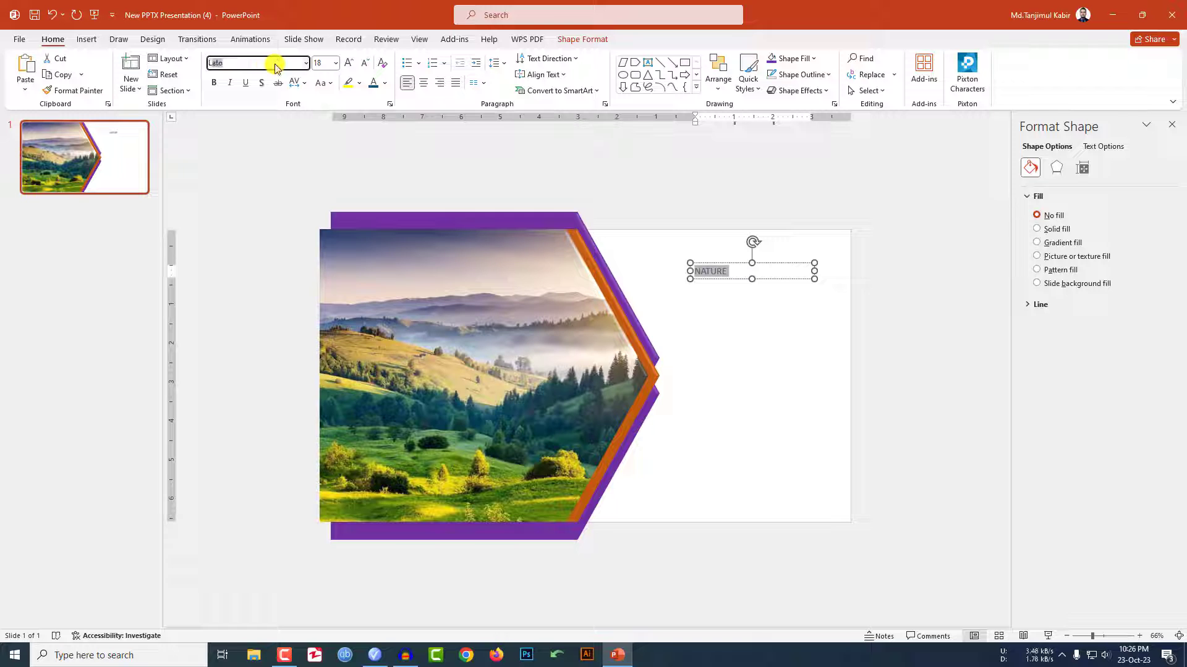
pyautogui.write('EMON MILK')
pyautogui.press('Return')
pyautogui.click(308, 85)
pyautogui.click(324, 167)
pyautogui.click(350, 64)
pyautogui.click(350, 63)
pyautogui.click(350, 64)
pyautogui.click(350, 64)
pyautogui.click(350, 63)
pyautogui.click(350, 63)
pyautogui.click(841, 332)
pyautogui.click(87, 39)
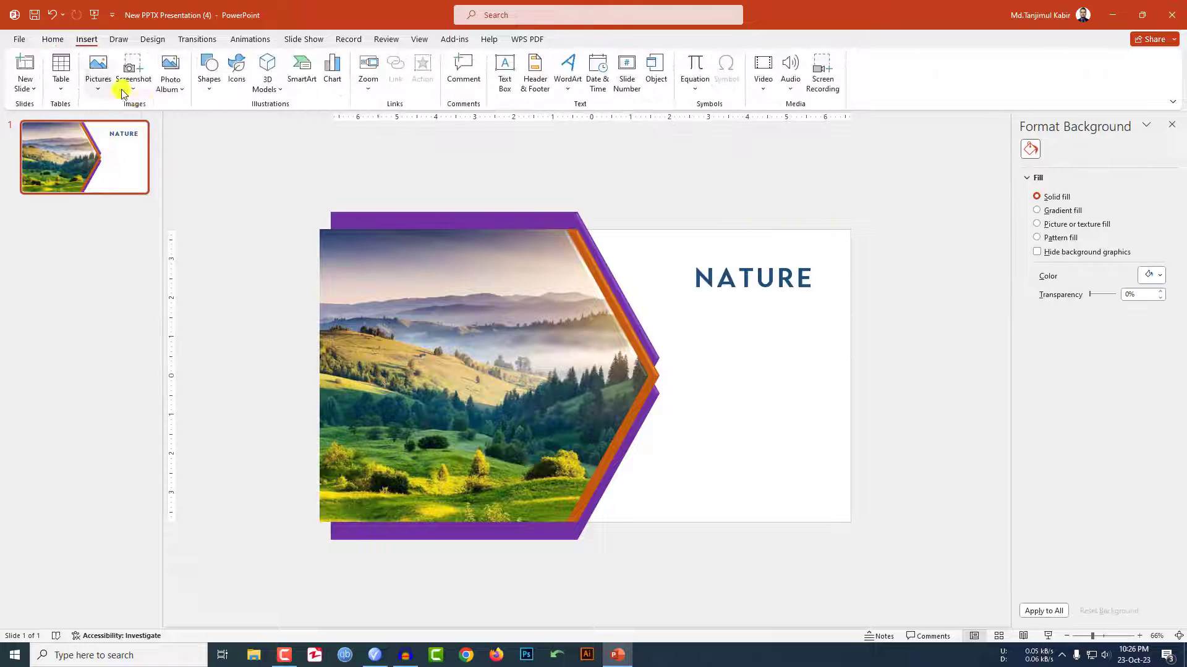
pyautogui.click(208, 84)
# Paste the nature paragraph into a text box under the title, justify it, and widen it
pyautogui.click(224, 123)
pyautogui.moveTo(695, 302)
pyautogui.mouseDown()
pyautogui.moveTo(824, 503)
pyautogui.moveTo(695, 311)
pyautogui.mouseUp()
pyautogui.write('Nature refers to the interaction between the physical surroundings around us and the life within it like atmosphere, climate, natural resources, ecosystem, flora, fauna, and humans. Nature is indeed God’s precious gift to Earth. It is the primary source of all the necessities for the nourishment of all living beings on Earth. Right from the food we eat, the clothes we wear, and the house we live in is provided by nature.')
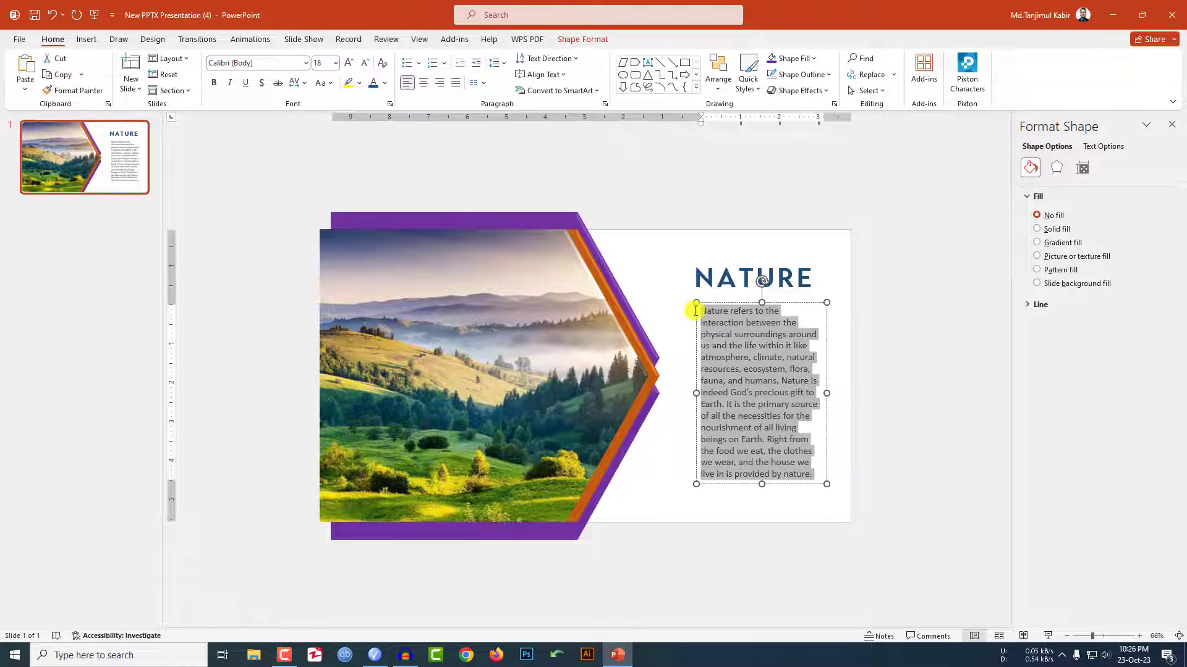
pyautogui.hotkey('ctrl', 'j')
pyautogui.moveTo(697, 393); pyautogui.dragTo(679, 392)
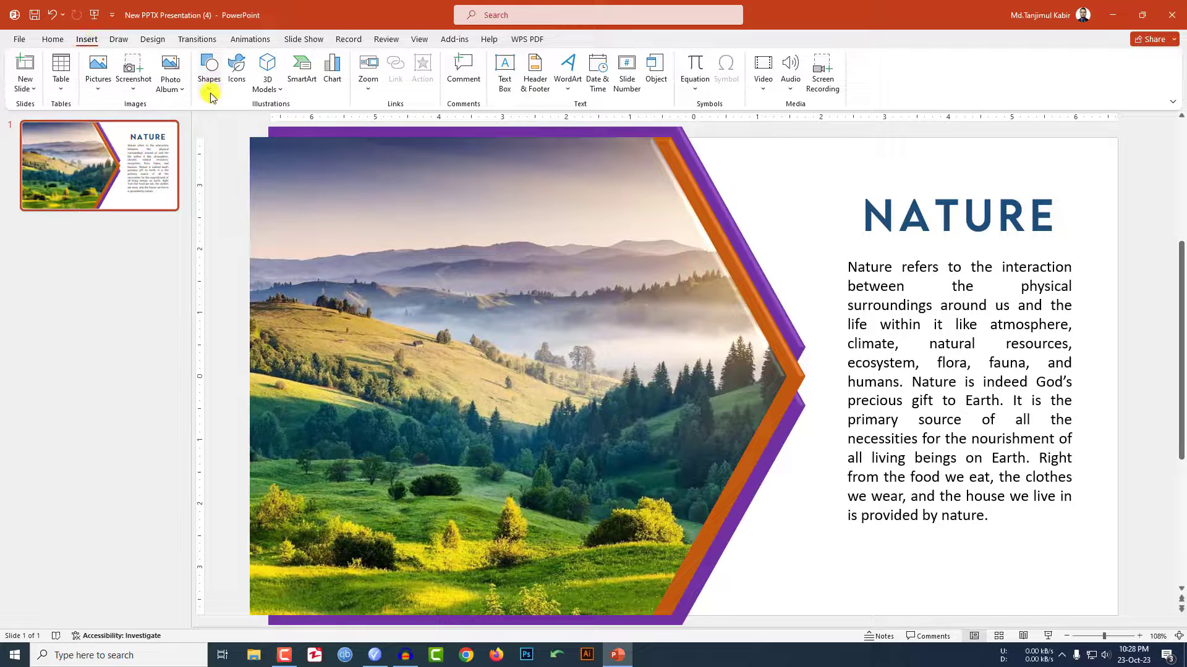
# Move the arrow-shaped picture up and fill it with the blue theme colour
pyautogui.click(209, 90)
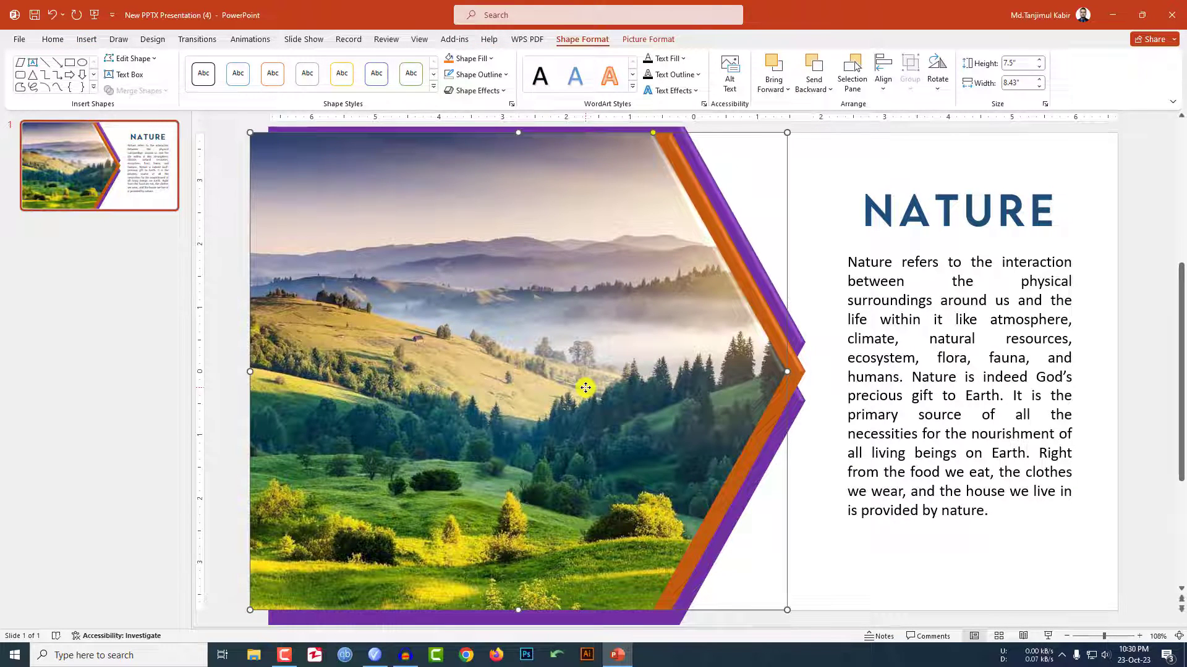
pyautogui.moveTo(585, 387); pyautogui.dragTo(578, 329)
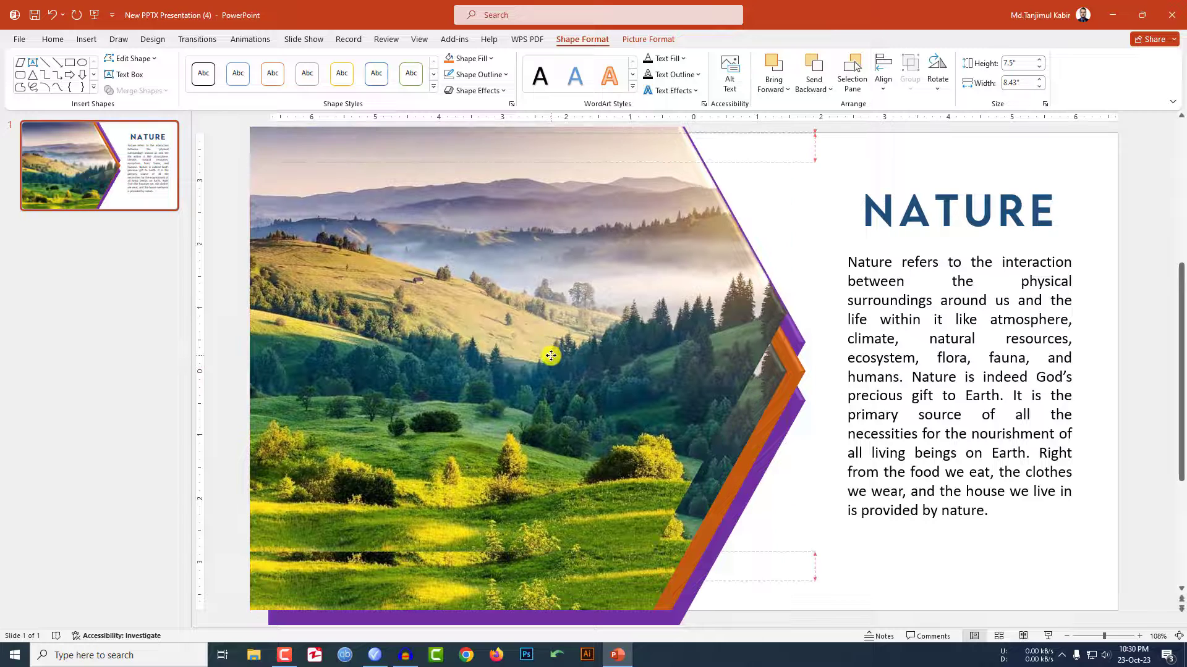
pyautogui.click(488, 58)
pyautogui.click(490, 89)
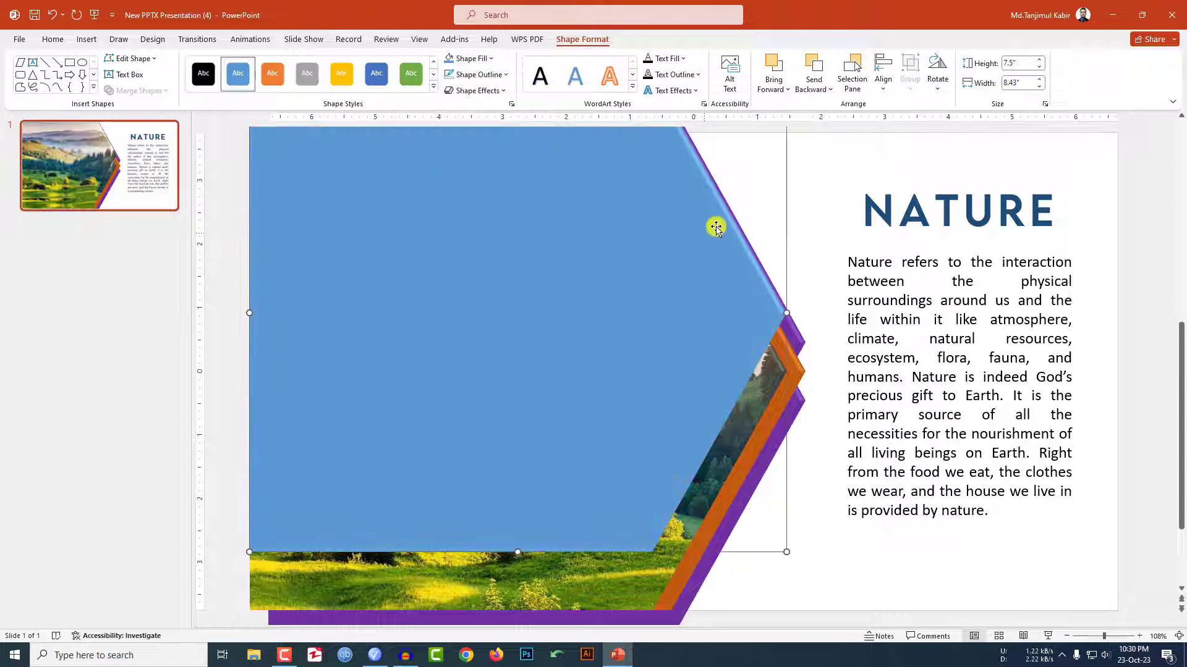
pyautogui.click(825, 217)
# Draw a thin green rectangle bar with no outline across the lower arrow area
pyautogui.click(87, 38)
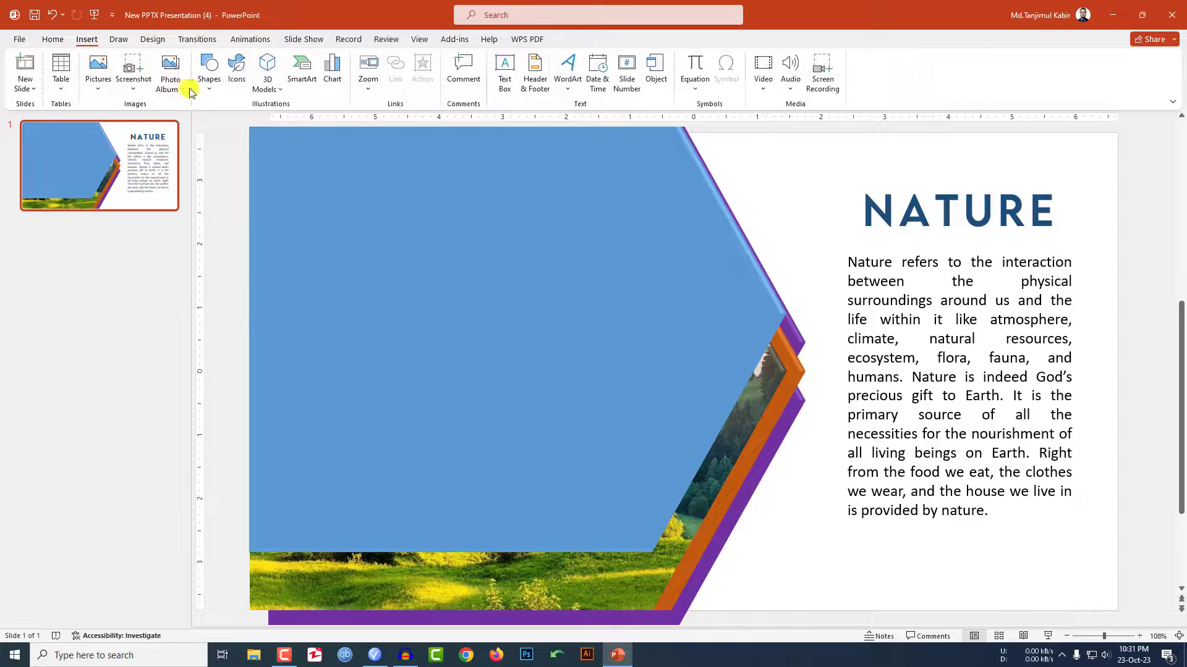
pyautogui.click(209, 71)
pyautogui.click(205, 123)
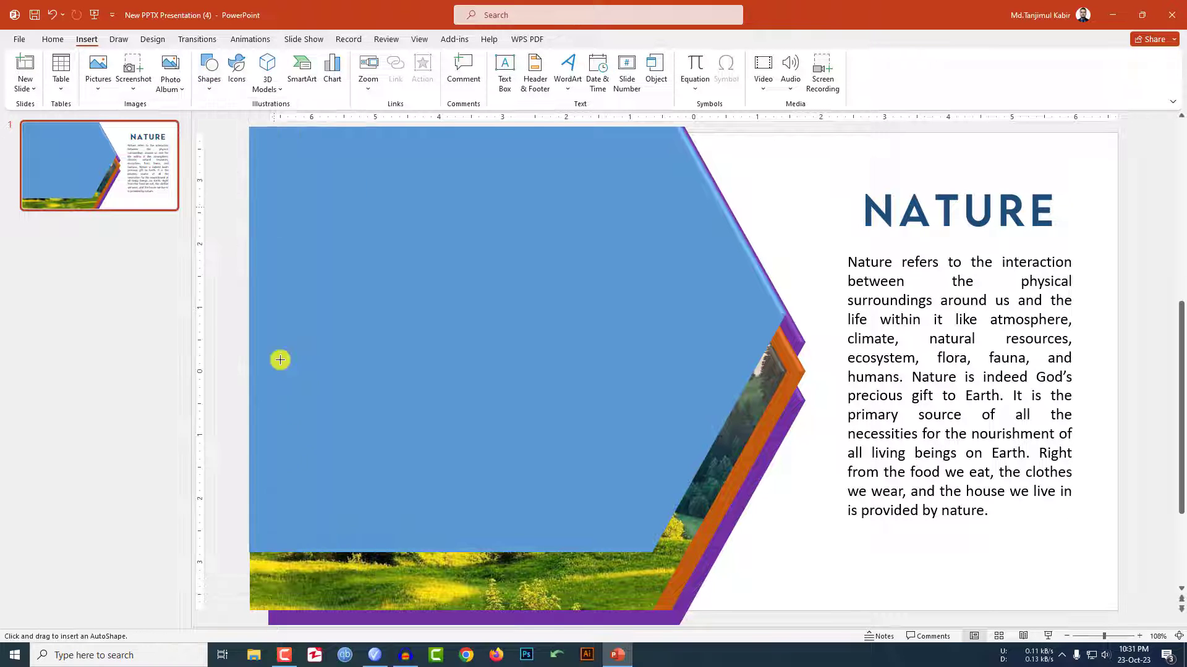
pyautogui.moveTo(249, 528); pyautogui.dragTo(670, 552)
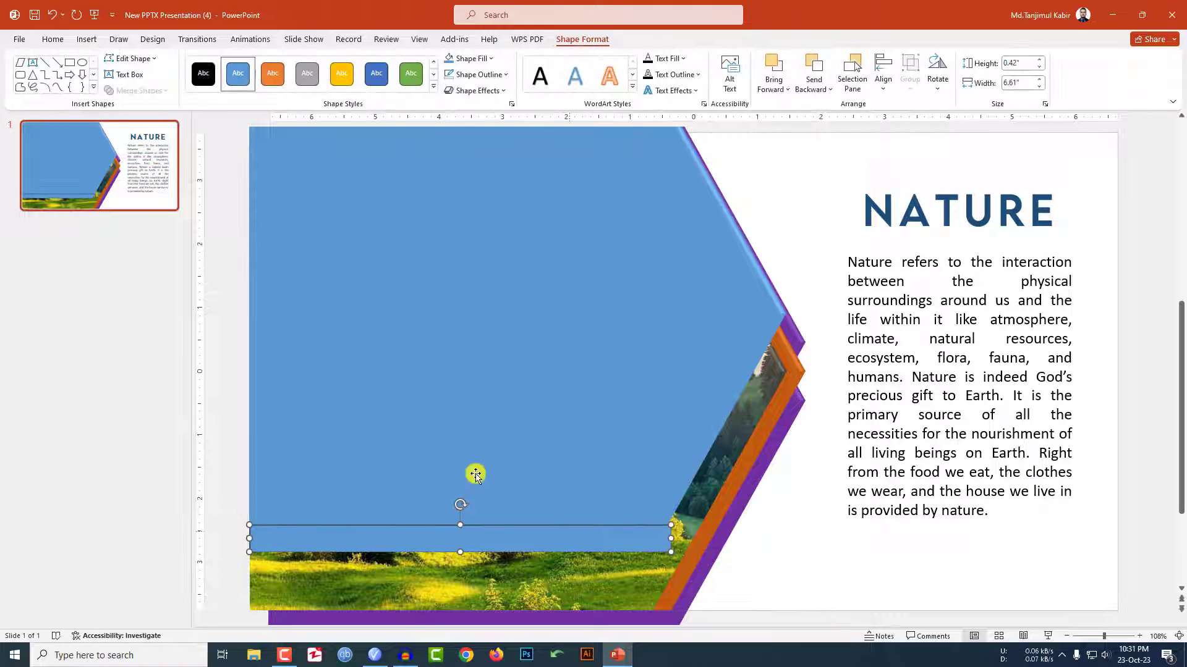
pyautogui.click(466, 58)
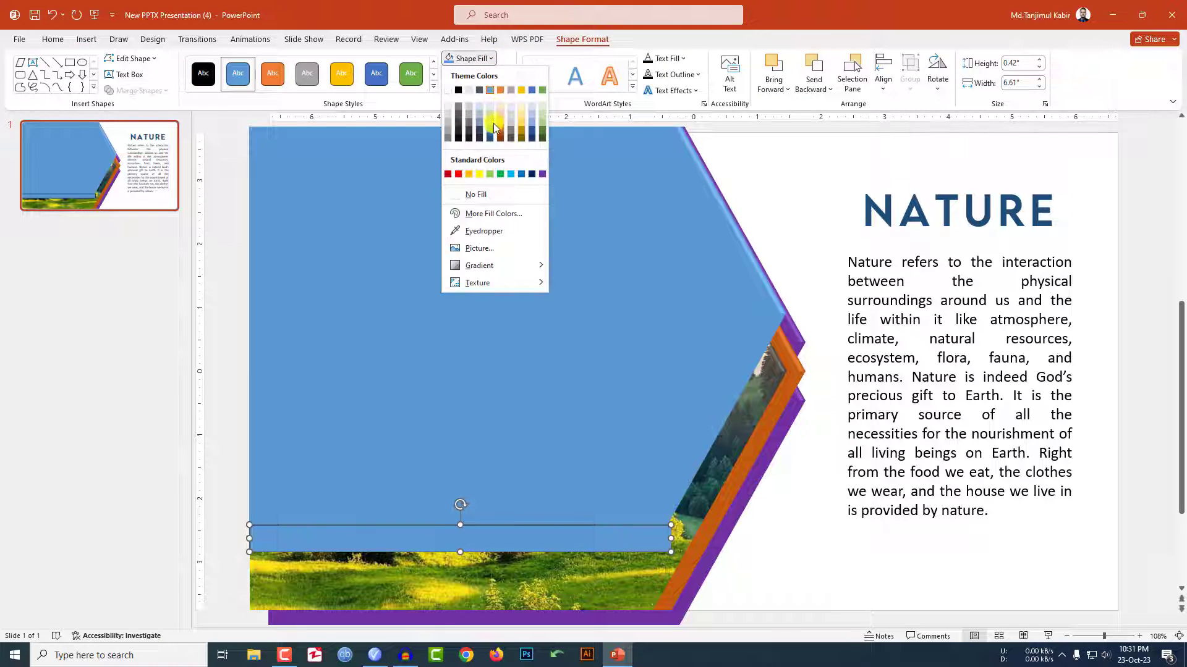
pyautogui.click(500, 174)
pyautogui.click(500, 75)
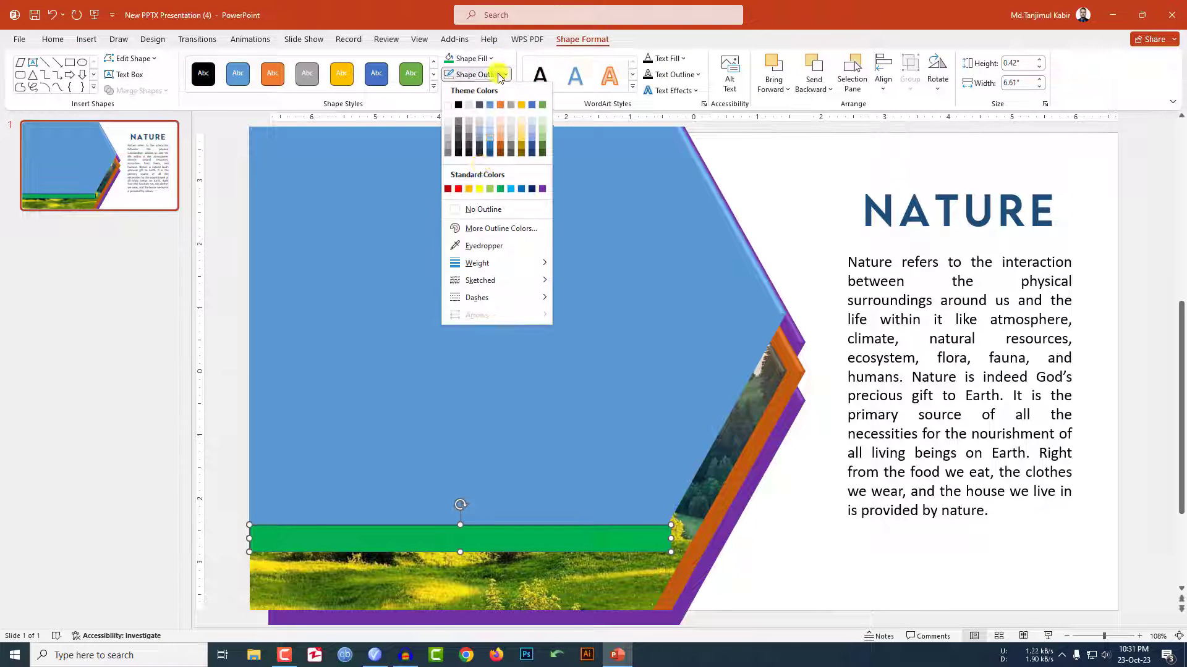
pyautogui.click(471, 212)
# Fragment the green bar together with the blue shape using Merge Shapes
pyautogui.click(773, 530)
pyautogui.click(604, 538)
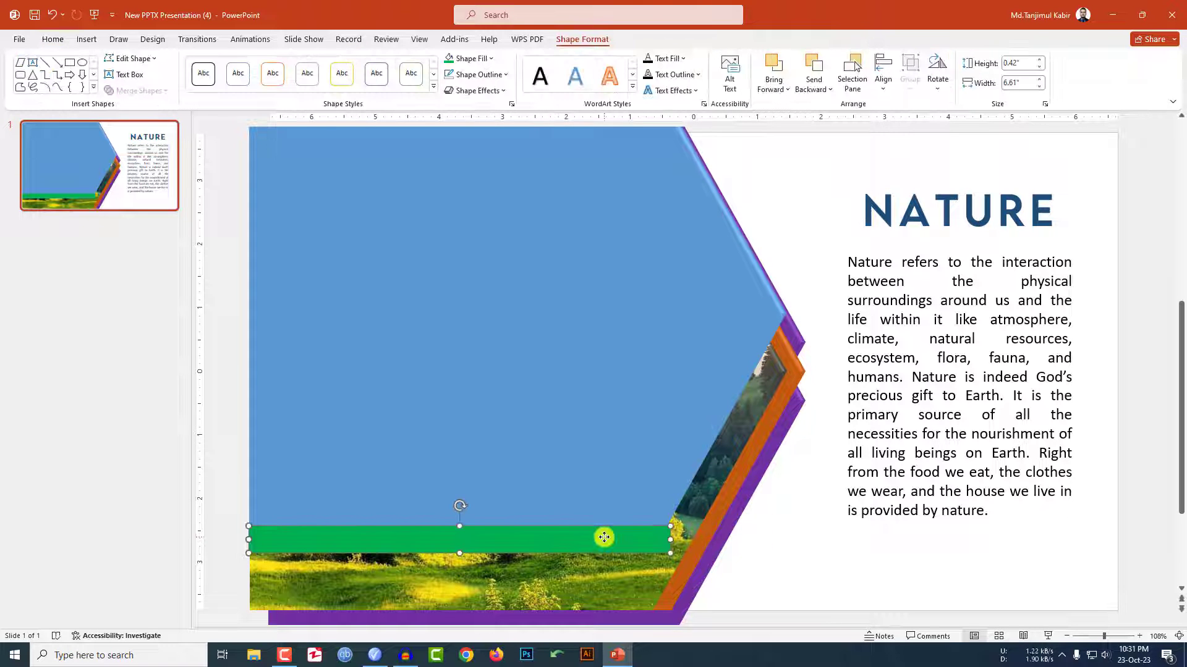
pyautogui.keyDown('shift'); pyautogui.click(609, 442); pyautogui.keyUp('shift')
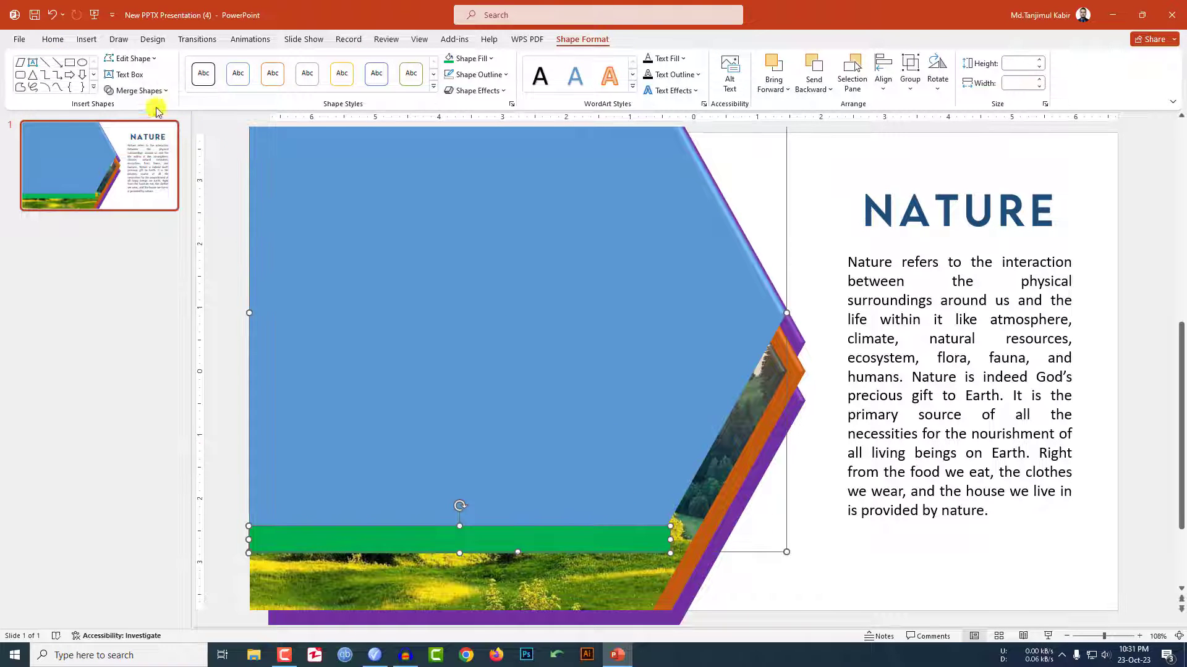
pyautogui.click(139, 91)
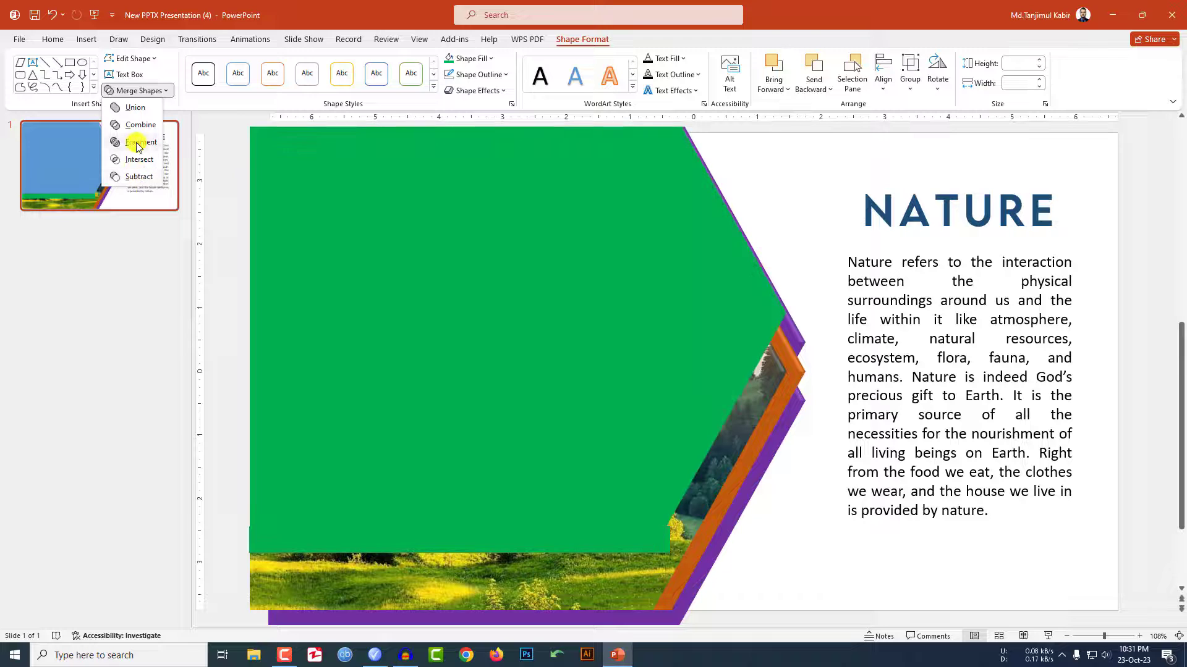
pyautogui.click(137, 143)
pyautogui.click(857, 238)
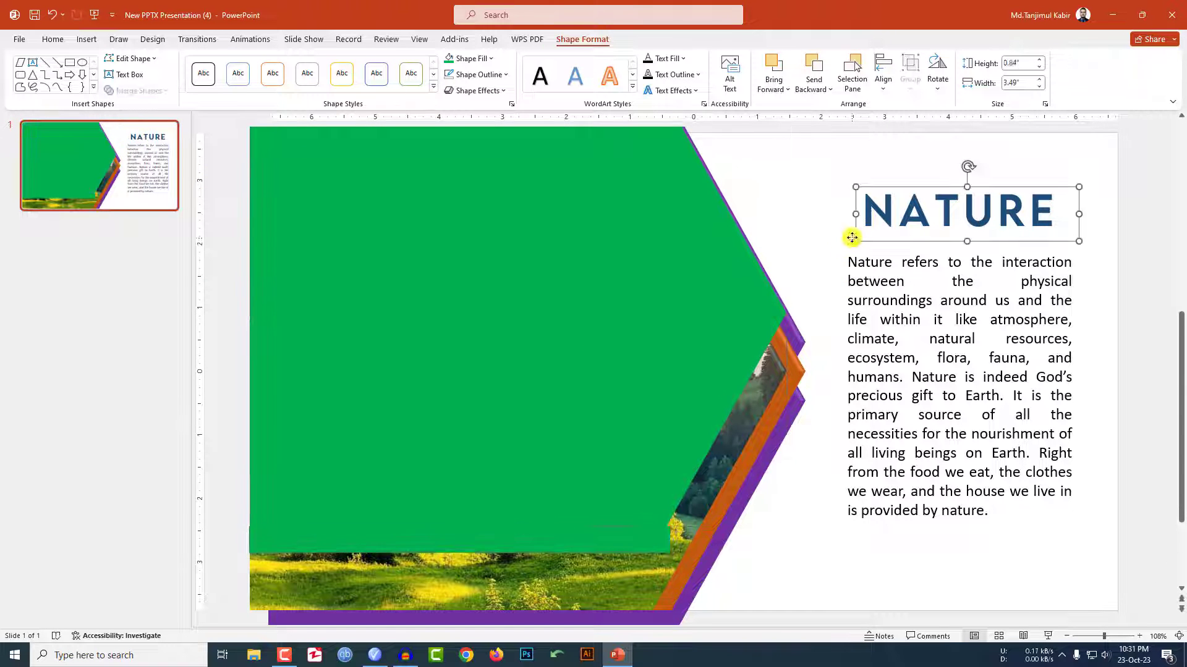
pyautogui.click(554, 299)
# Delete the leftover fragment and make the bar a Black Text 1 Lighter 25% strip at the photo's bottom
pyautogui.press('Delete')
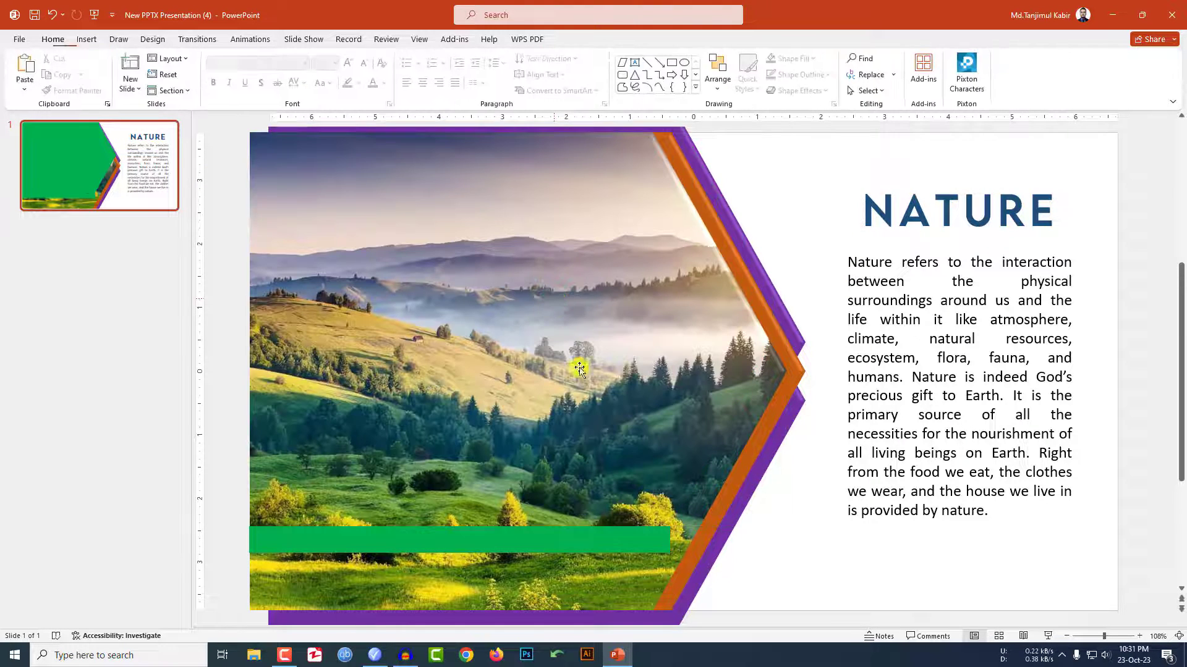
pyautogui.moveTo(508, 544); pyautogui.dragTo(506, 601)
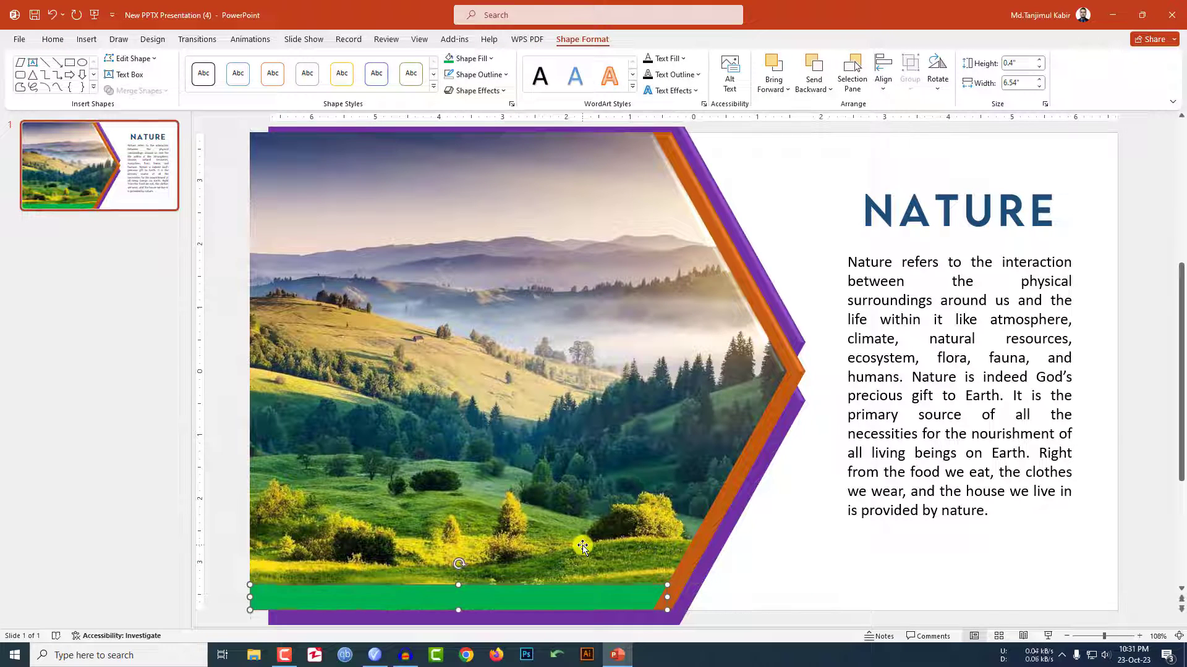
pyautogui.click(489, 59)
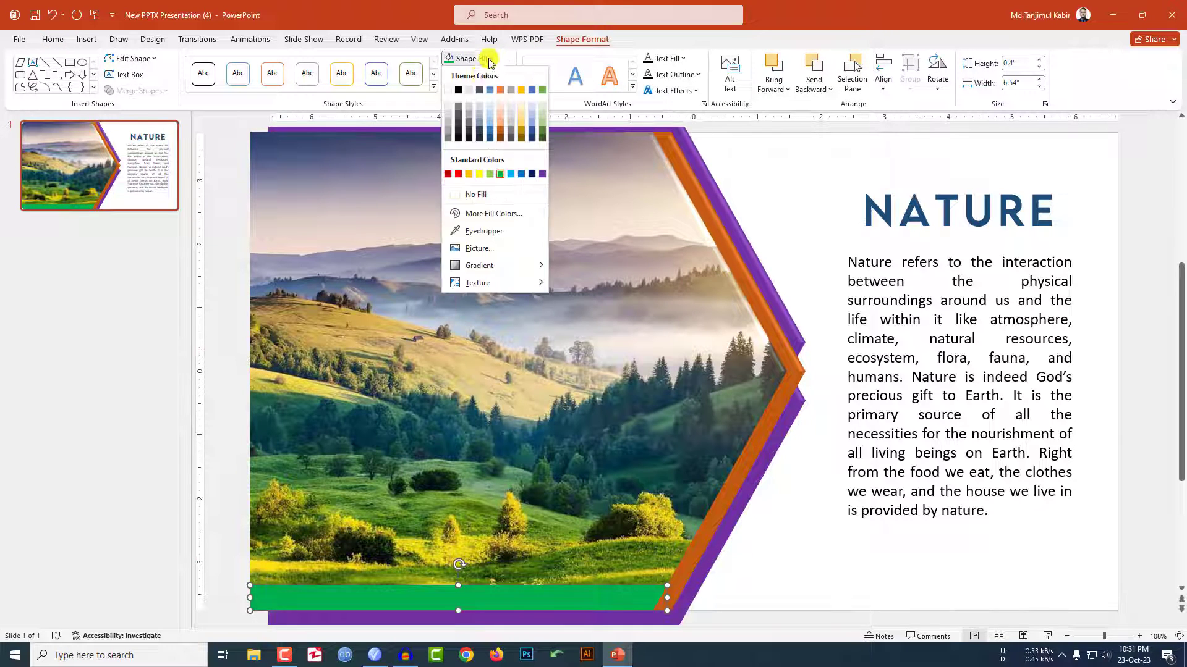
pyautogui.click(458, 122)
# Copy the dark bar, flip it vertically, and place it along the photo's top edge
pyautogui.moveTo(467, 586); pyautogui.dragTo(482, 176)
pyautogui.click(938, 77)
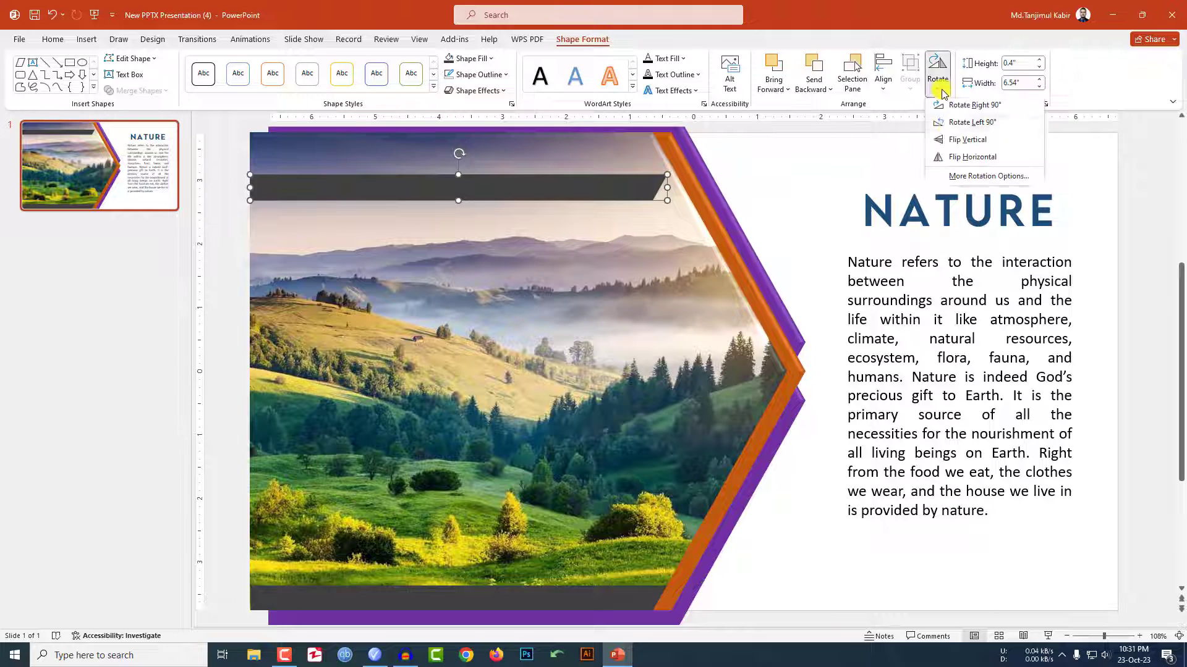
pyautogui.click(953, 142)
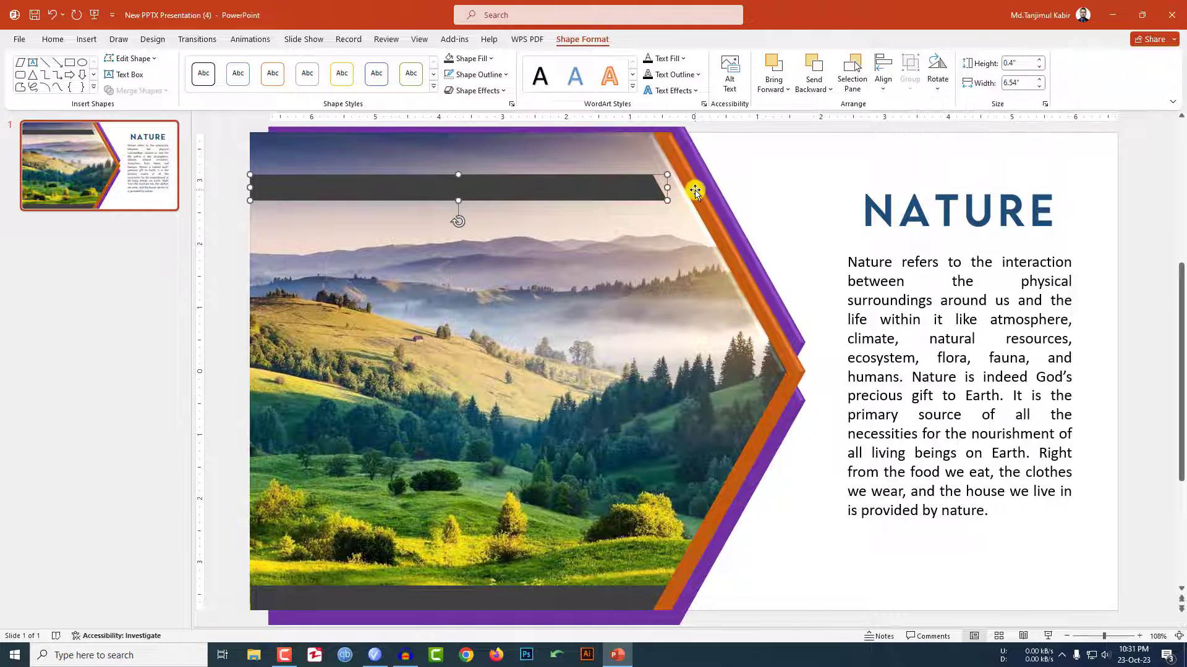
pyautogui.moveTo(694, 192); pyautogui.dragTo(571, 148)
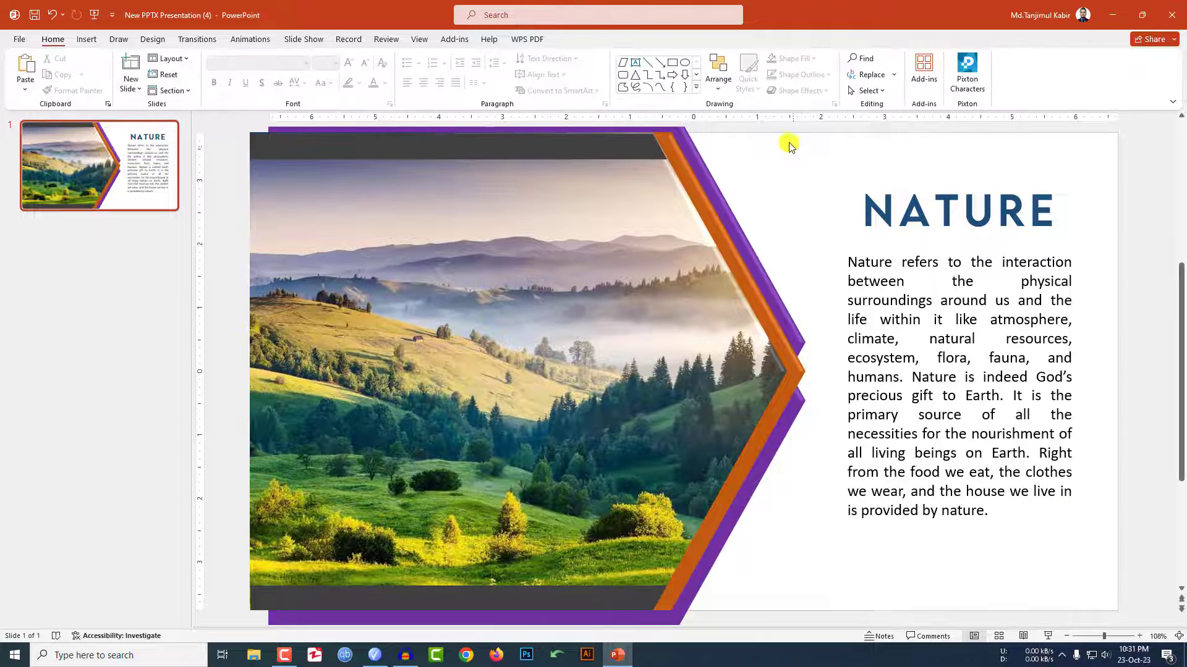
pyautogui.click(1117, 272)
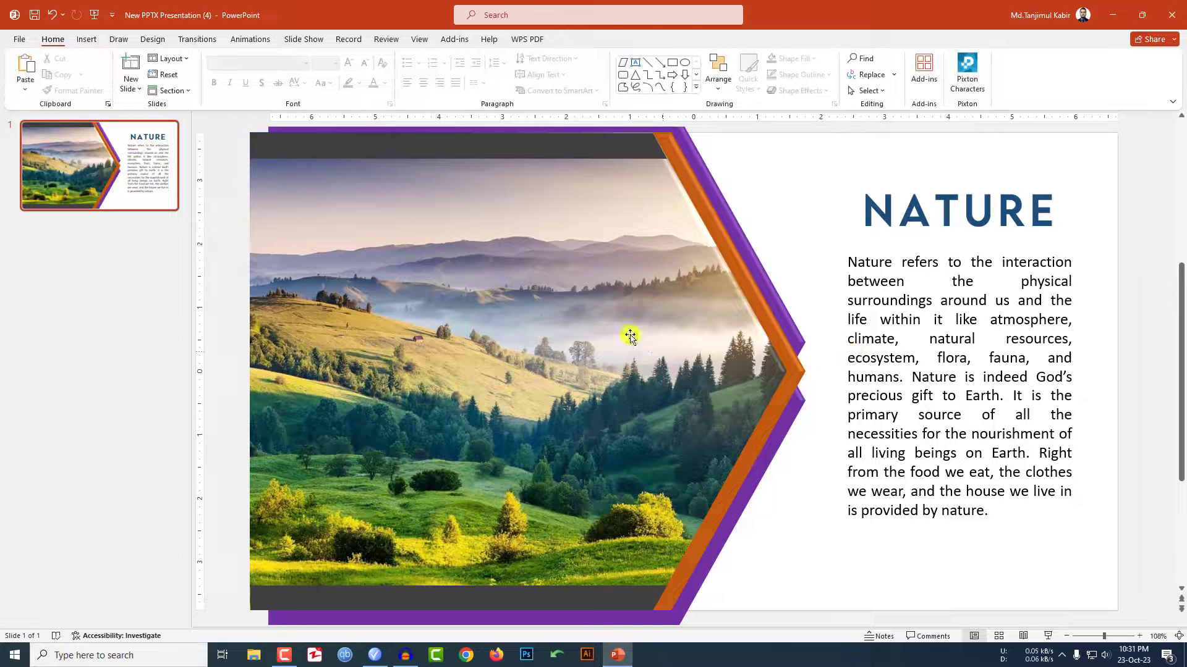
# Give the two large shapes behind the photo a Fly In from Left animation lasting 0.75 seconds
pyautogui.click(800, 338)
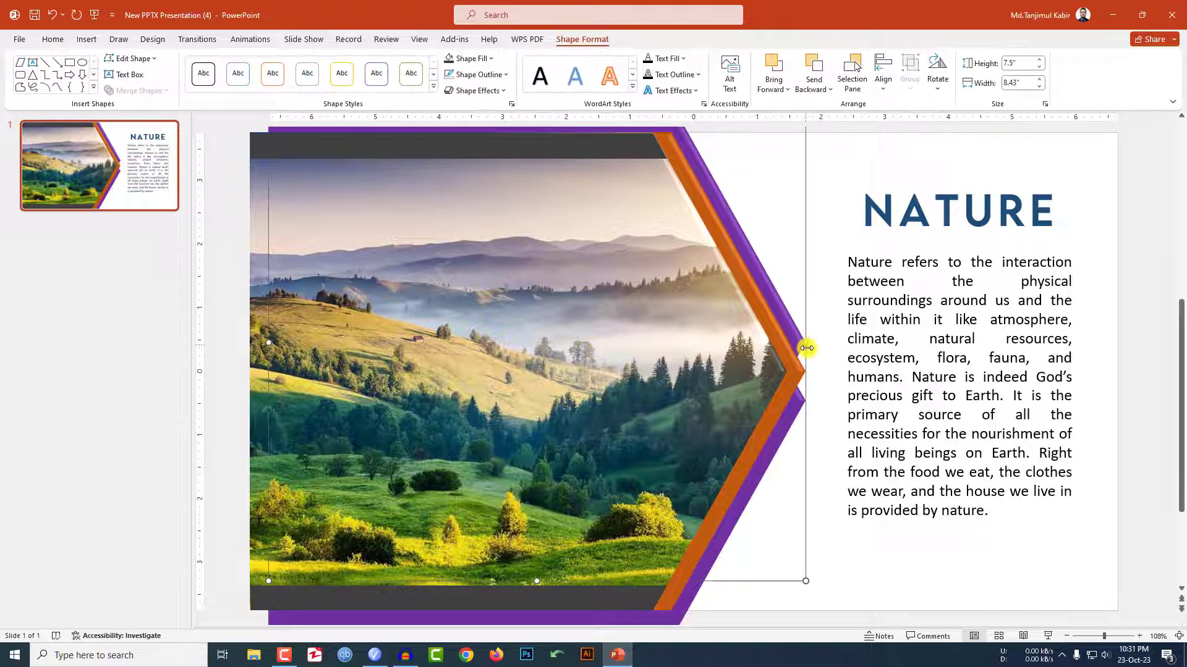
pyautogui.keyDown('shift'); pyautogui.click(799, 403); pyautogui.keyUp('shift')
pyautogui.click(239, 39)
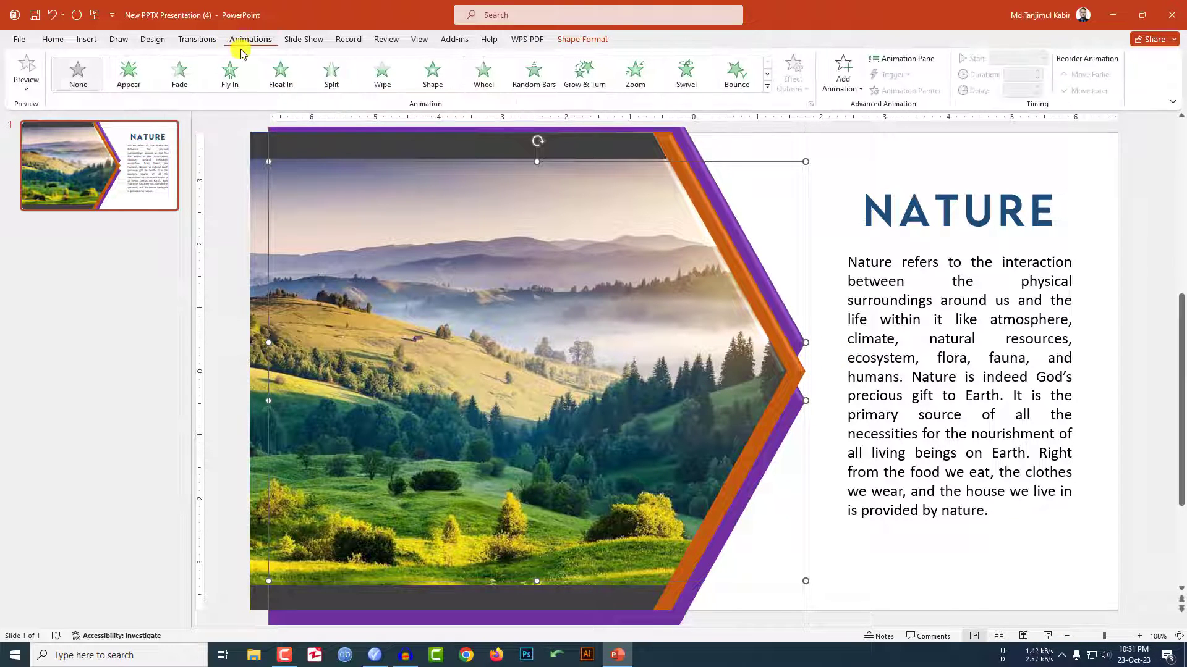
pyautogui.click(229, 72)
pyautogui.click(791, 96)
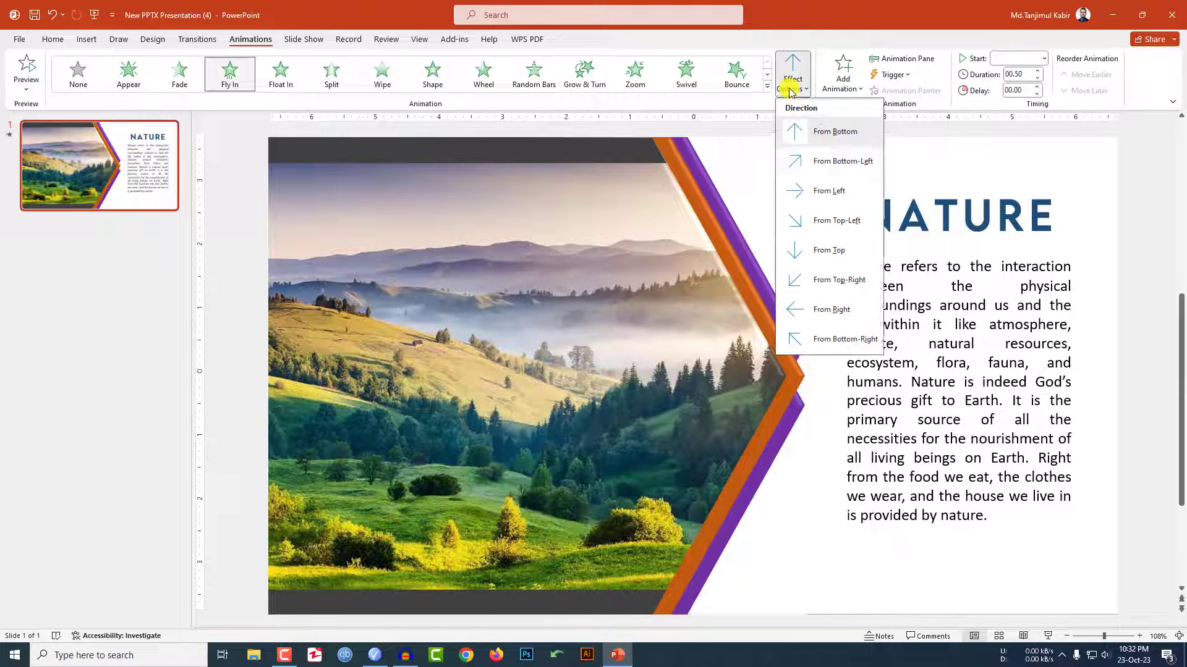
pyautogui.click(807, 192)
pyautogui.click(1037, 71)
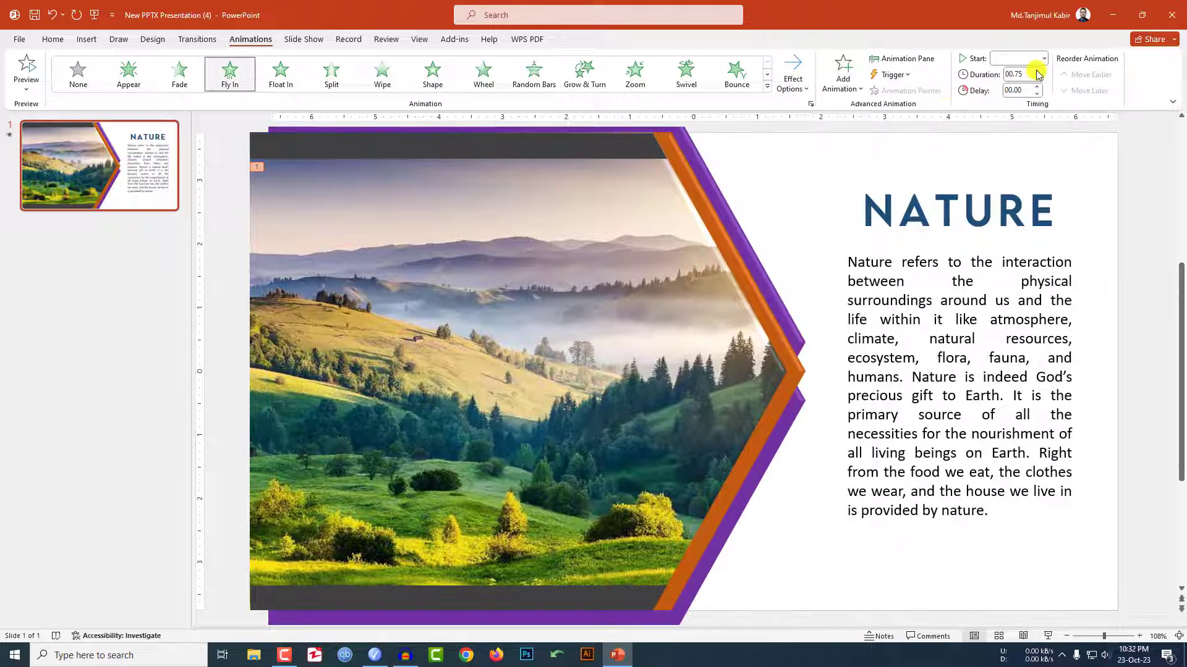
# Make the orange chevron border Fly In from Left, starting With Previous
pyautogui.click(796, 371)
pyautogui.click(228, 92)
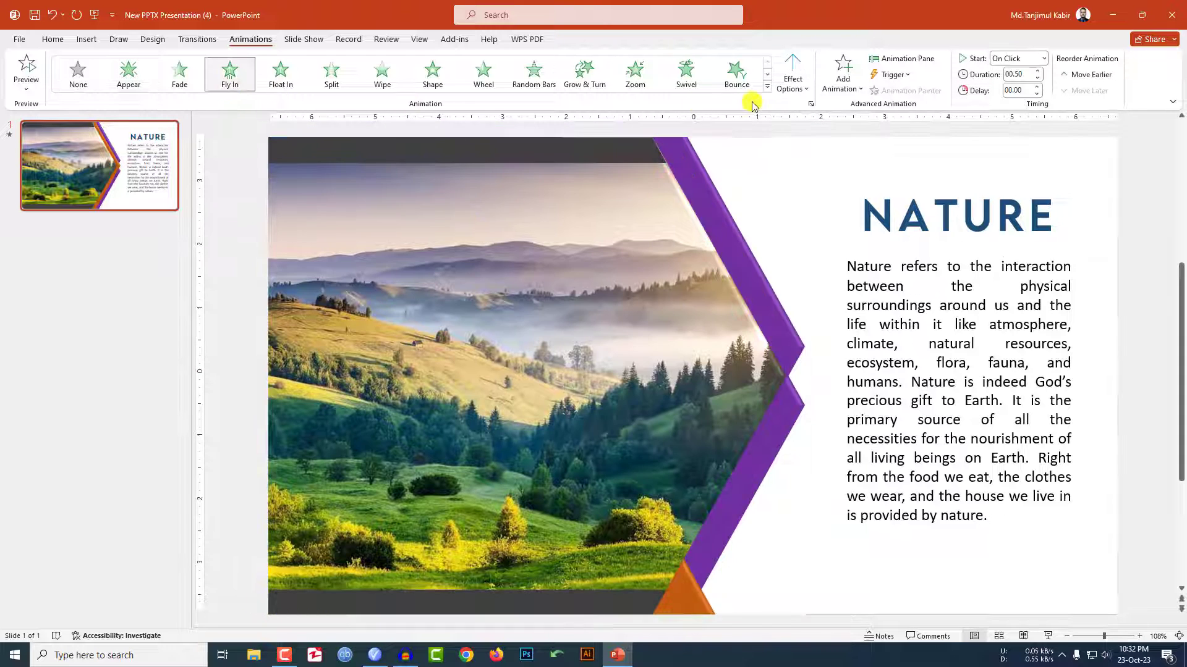
pyautogui.click(792, 80)
pyautogui.click(822, 192)
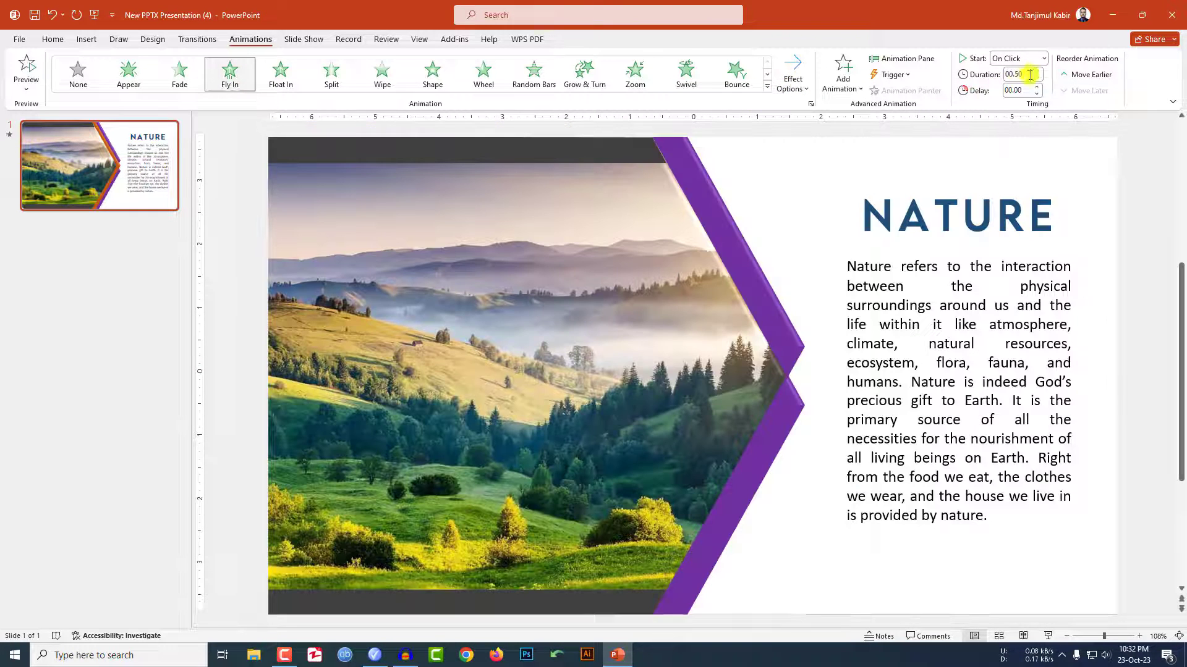
pyautogui.click(1043, 59)
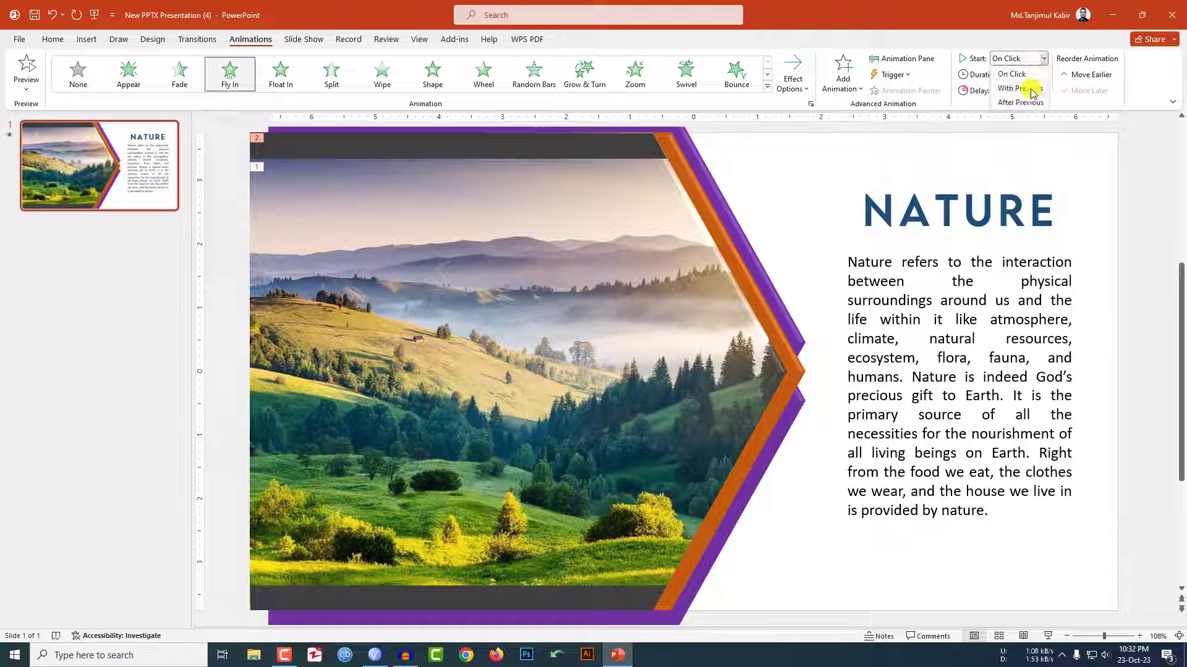
pyautogui.click(1029, 89)
pyautogui.click(560, 351)
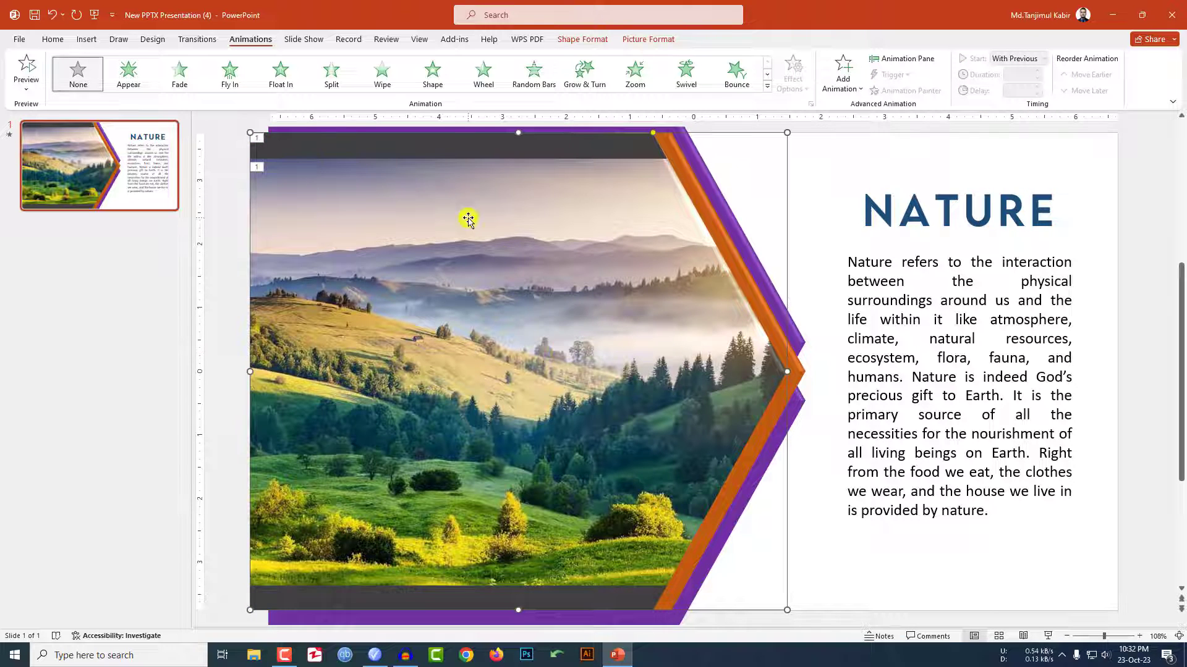
# Animate the landscape photo with Fly In from Left, 0.75 seconds, starting After Previous
pyautogui.click(229, 79)
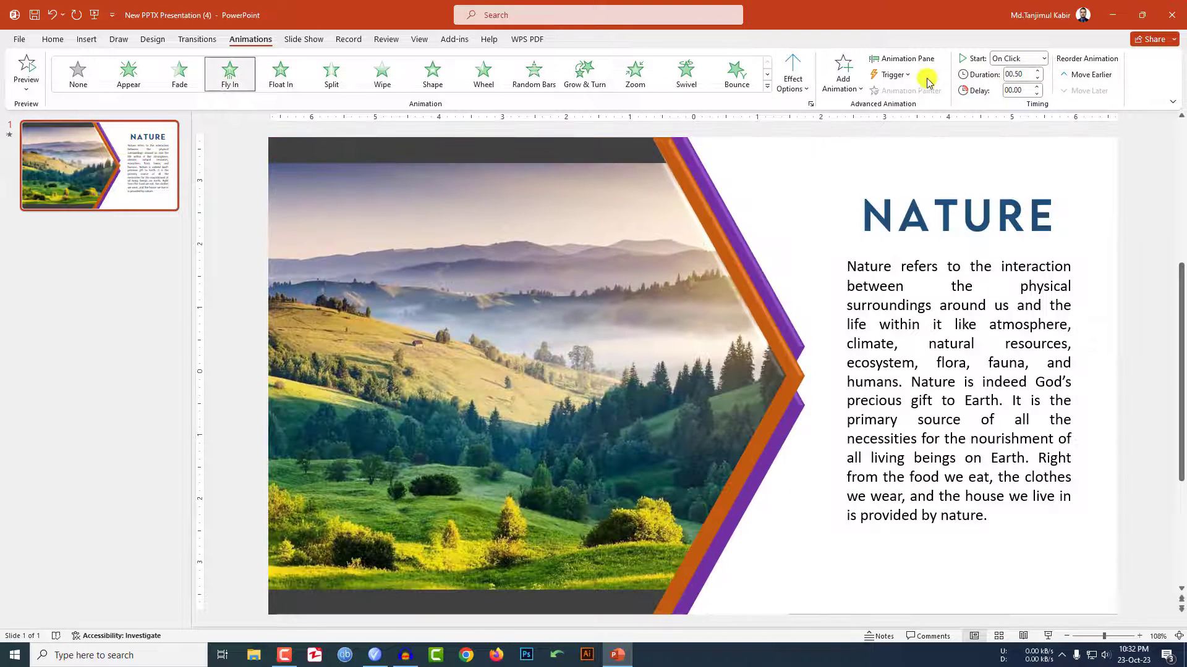
pyautogui.click(794, 79)
pyautogui.click(826, 185)
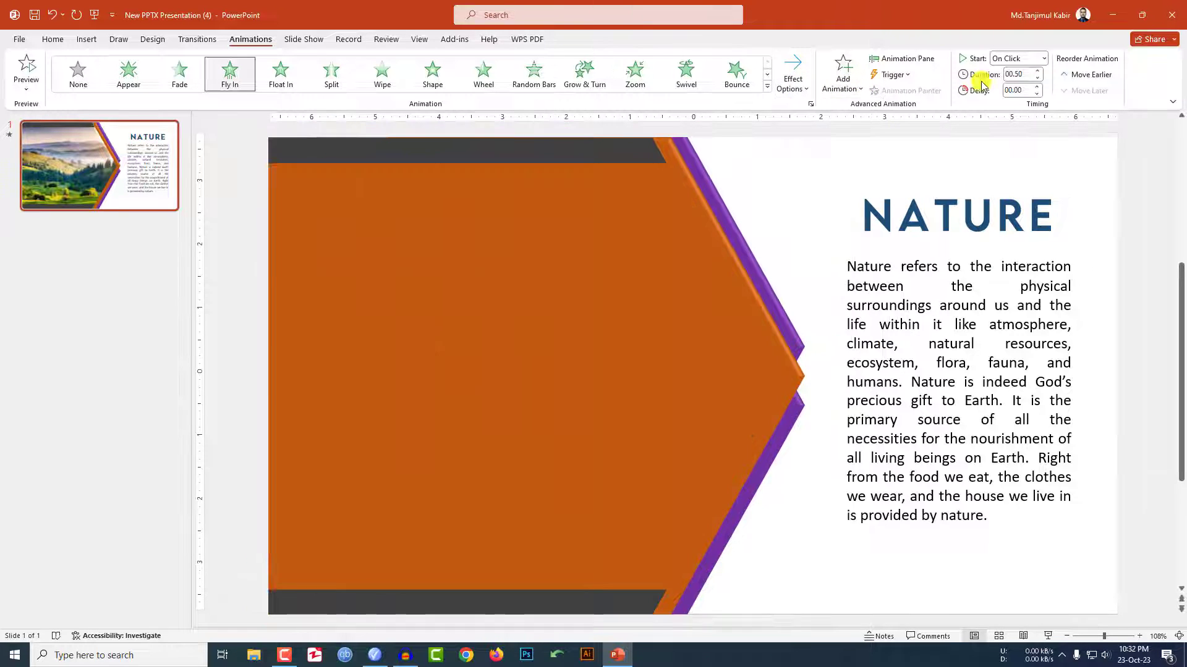
pyautogui.click(1037, 71)
pyautogui.click(1042, 60)
pyautogui.click(1020, 107)
pyautogui.click(532, 143)
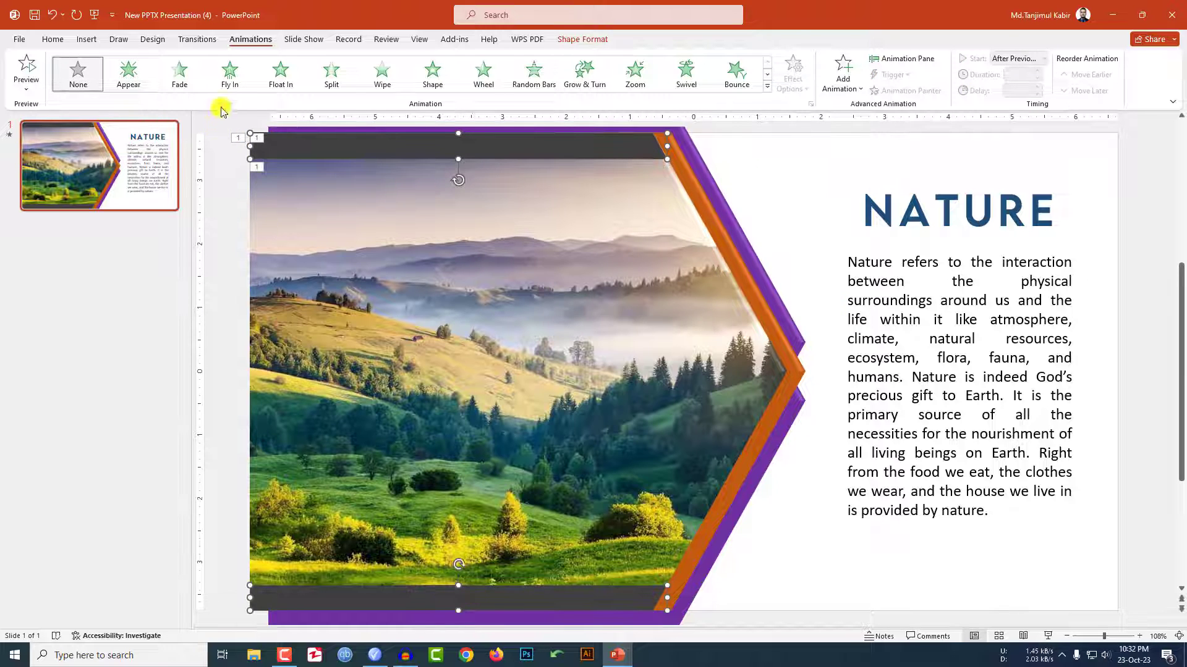
# Give both dark grey strips a Fly In from Left animation starting After Previous
pyautogui.click(230, 73)
pyautogui.click(793, 73)
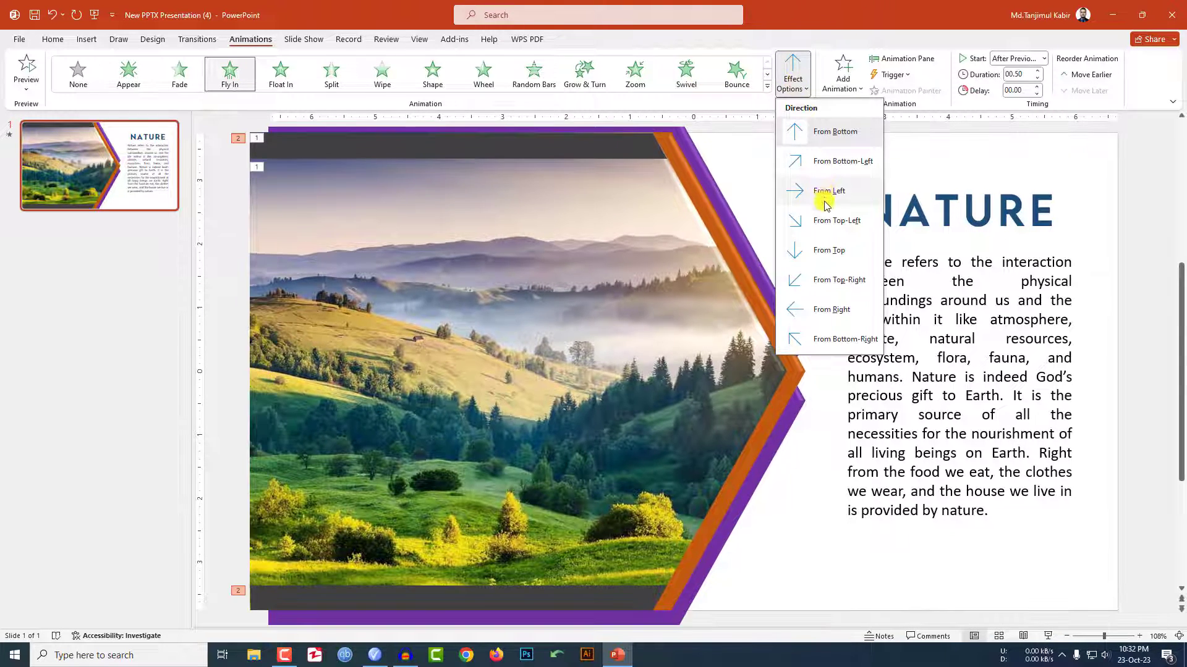
pyautogui.click(826, 191)
pyautogui.click(1044, 59)
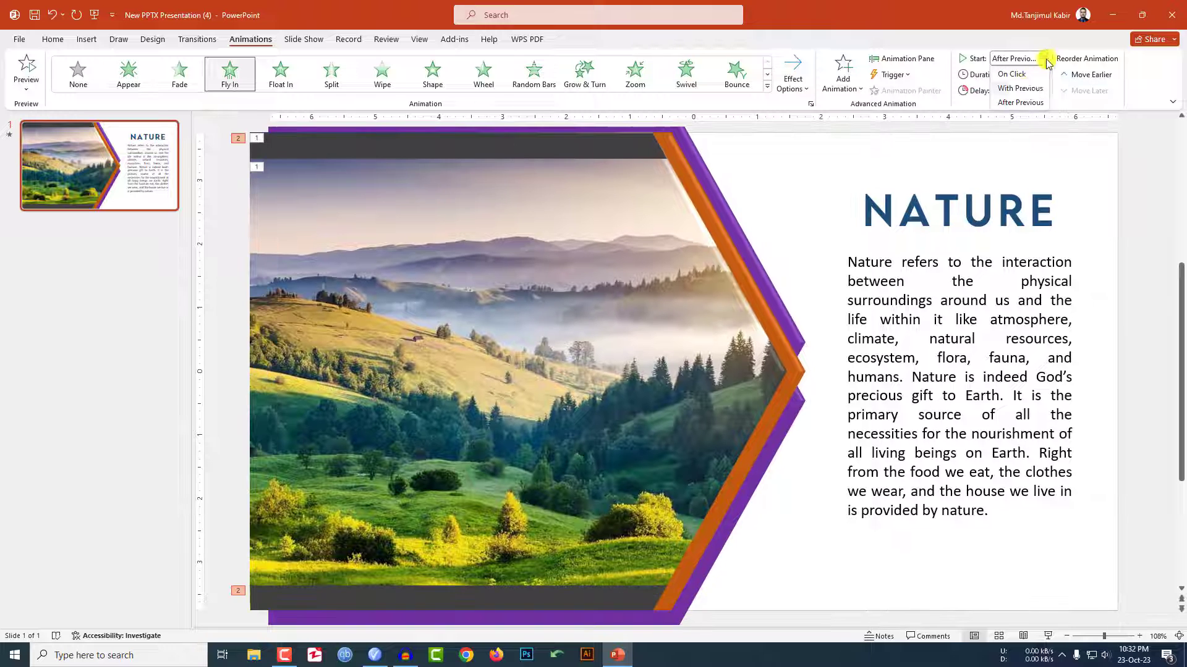
pyautogui.click(1020, 100)
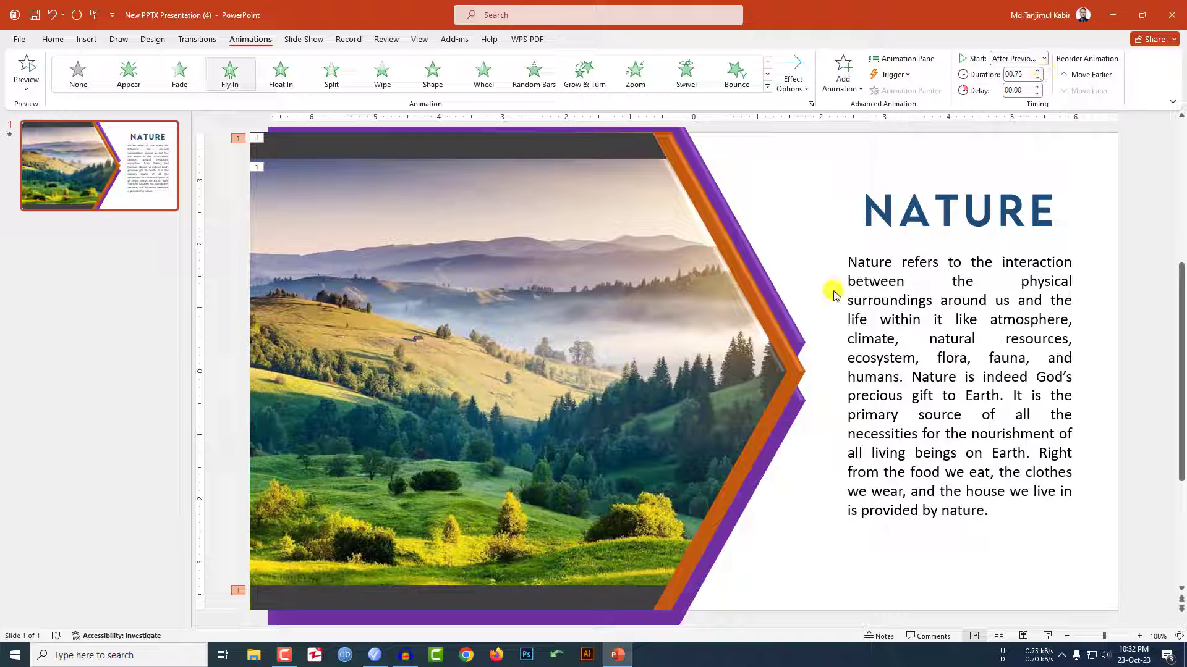
pyautogui.click(908, 265)
pyautogui.click(908, 222)
pyautogui.click(901, 265)
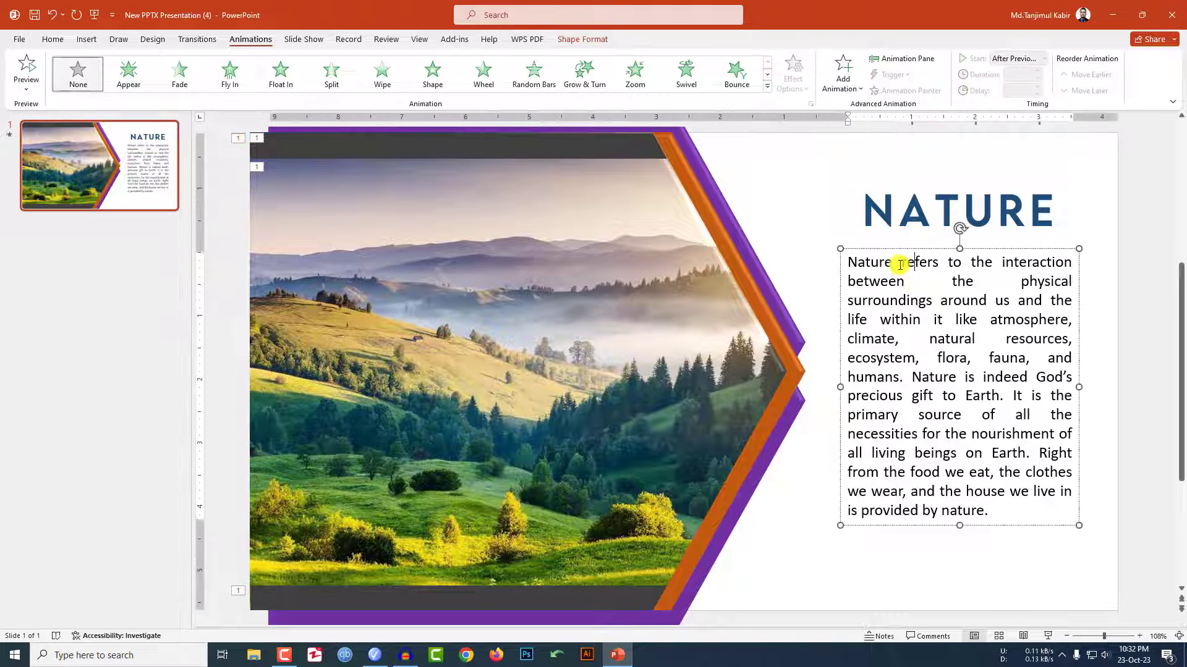